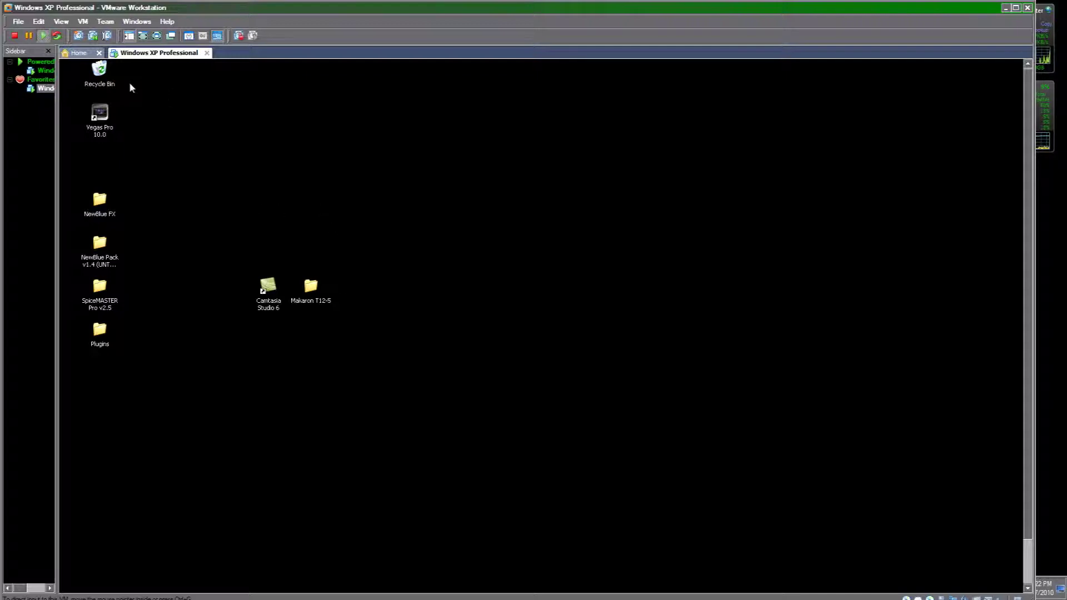
- Make the XP guest full screen, dismiss Taskbar Properties, and launch Camtasia Studio 6
key(ctrl+alt)
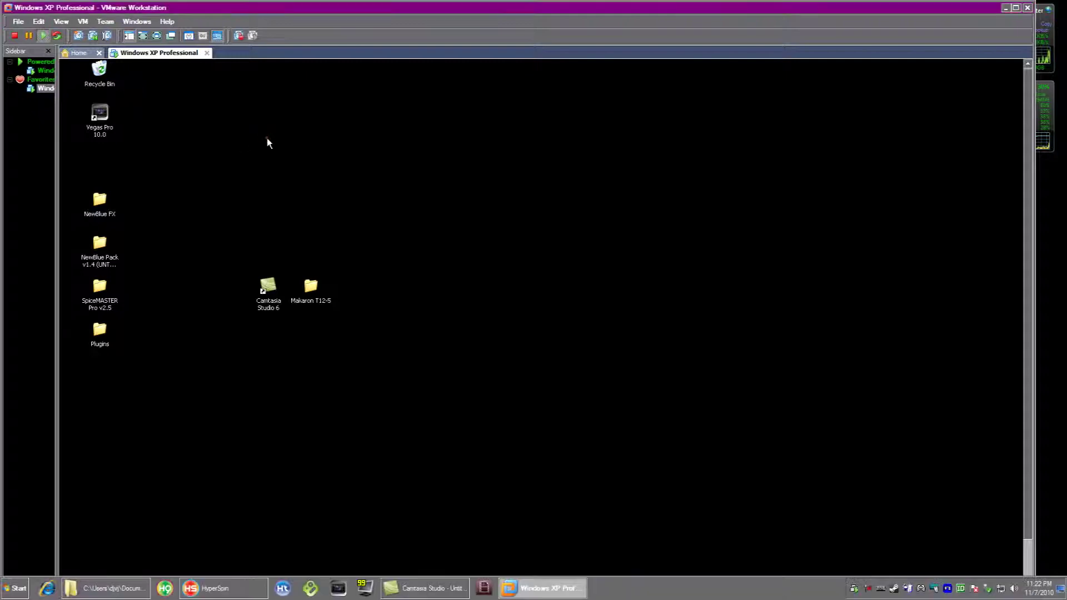
click(267, 138)
key(ctrl+alt+Return)
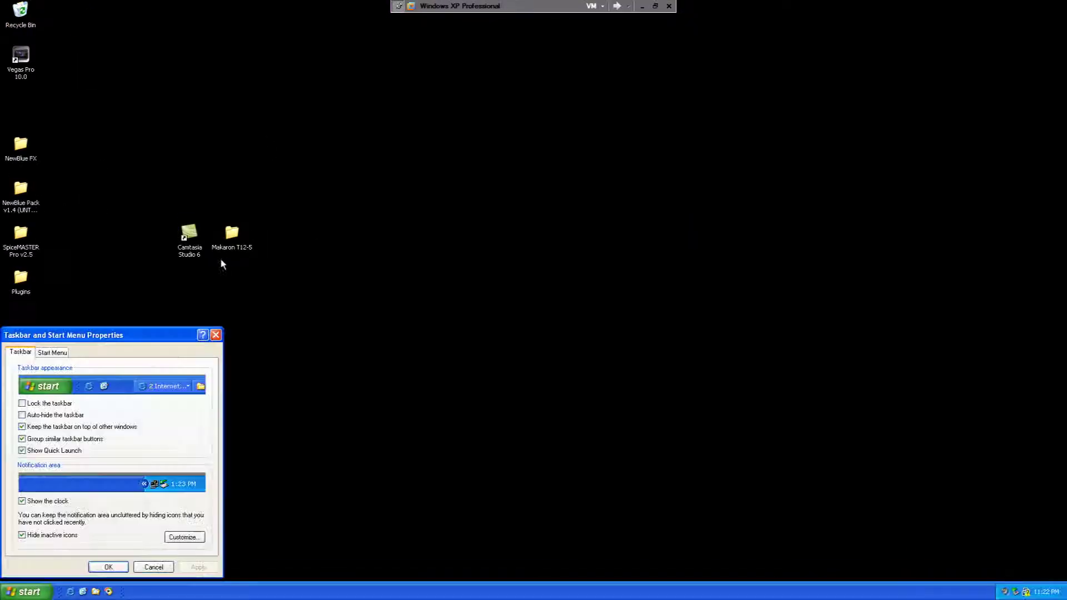
click(215, 335)
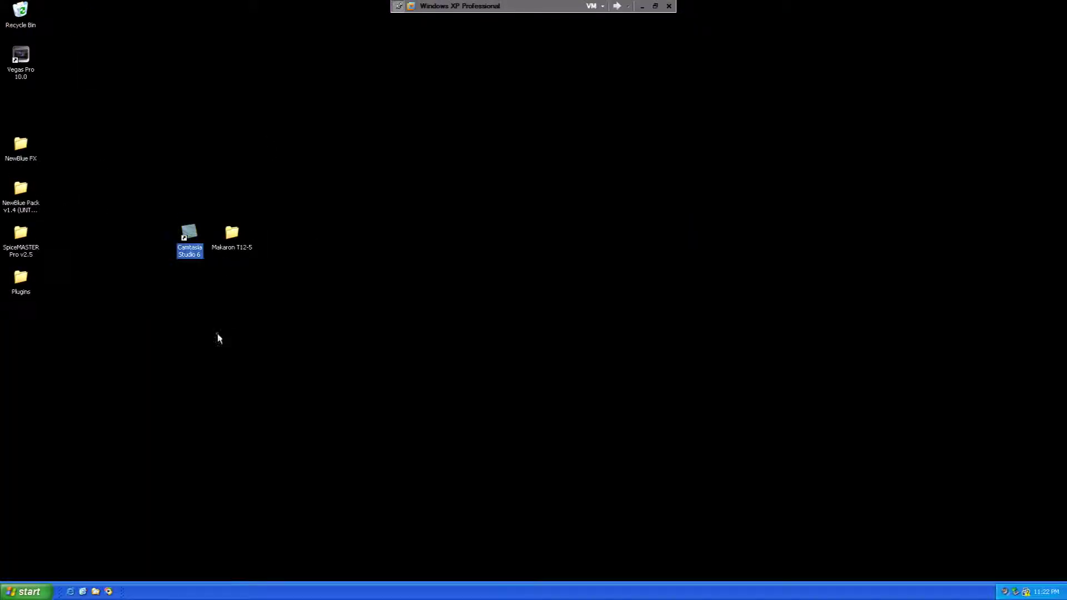
double_click(189, 233)
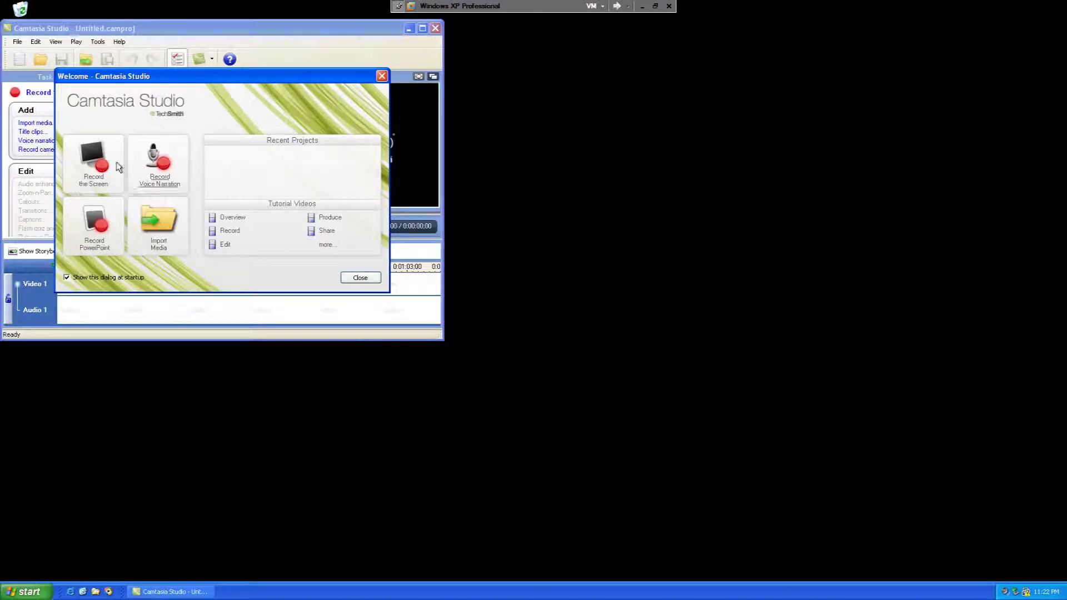
- Choose Record the Screen and resize the capture area preset to 640 x 480
click(93, 162)
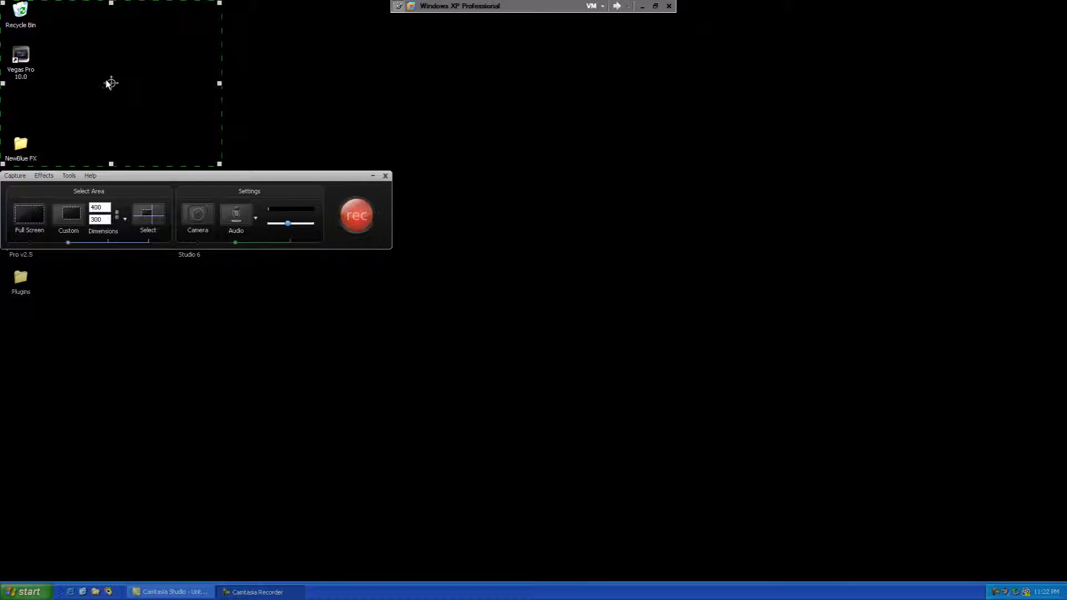
right_click(111, 84)
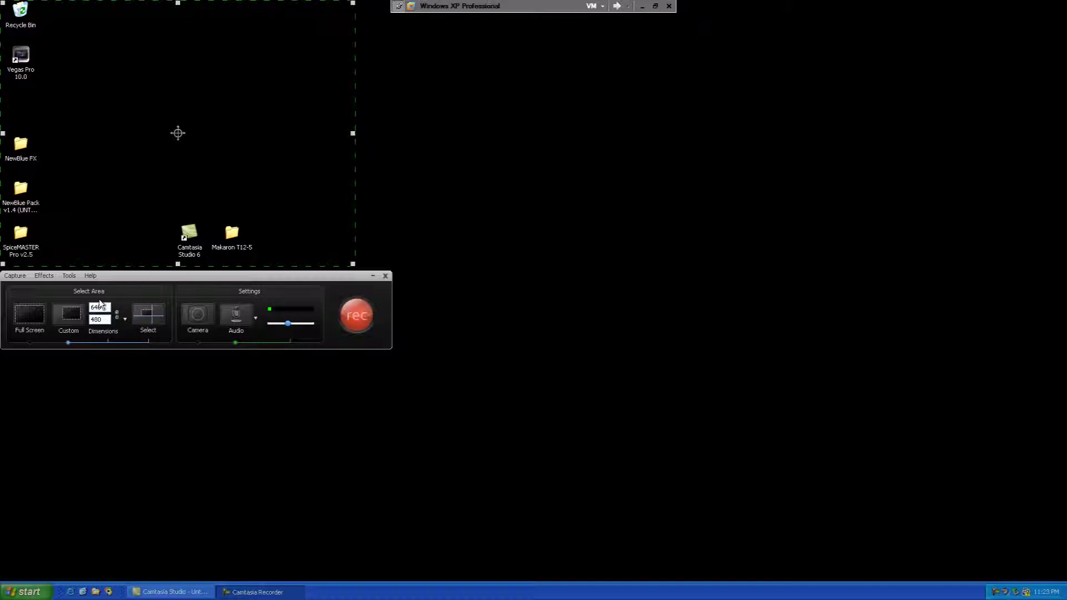
- In the recorder's Tools Options, save captures as .avi instead of .camrec
click(71, 277)
click(88, 342)
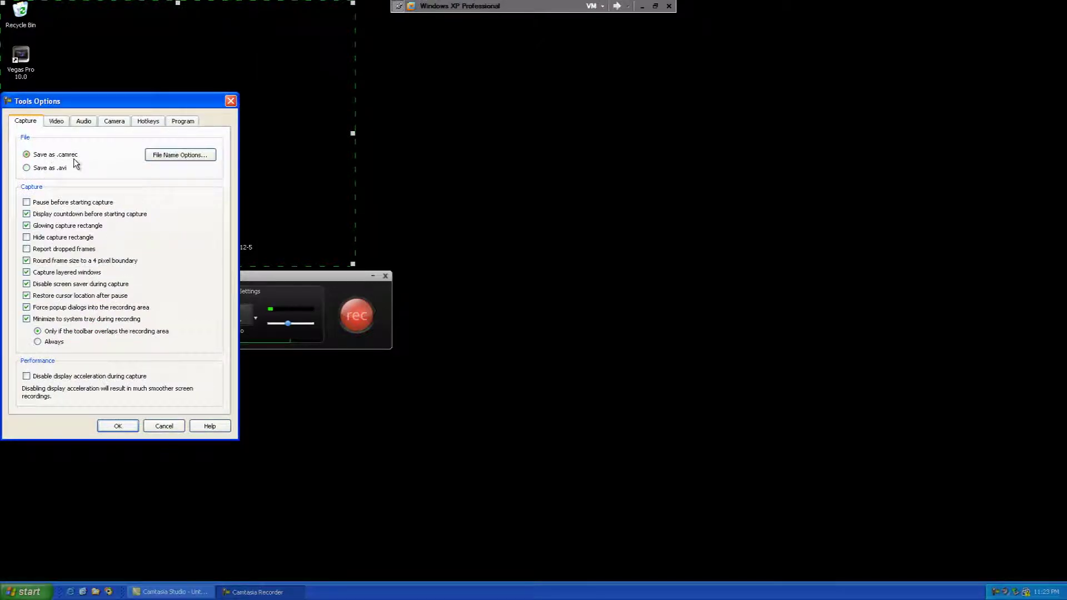
click(27, 170)
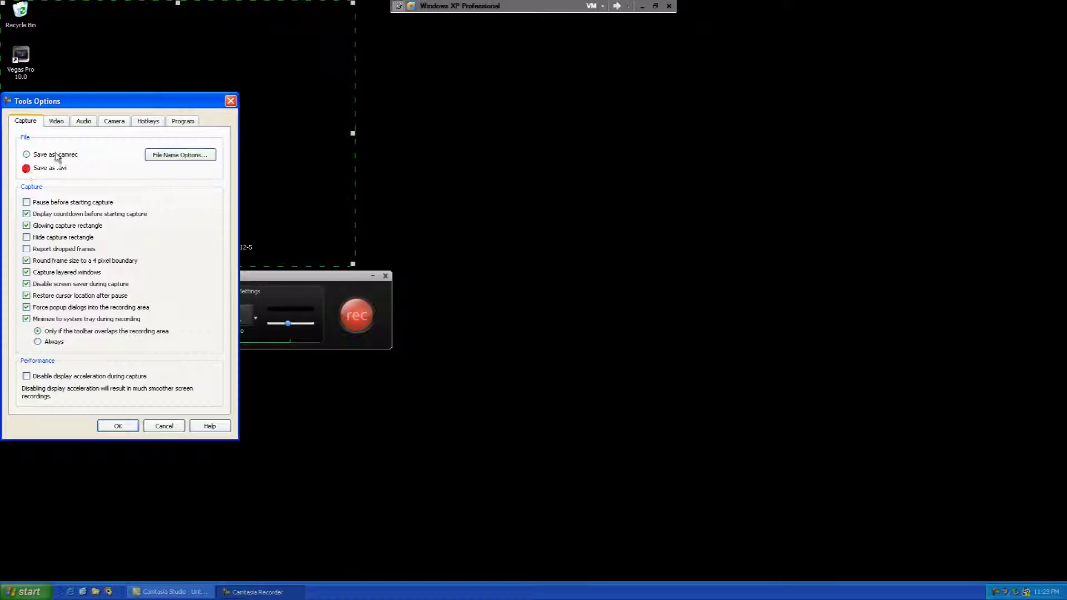
click(55, 122)
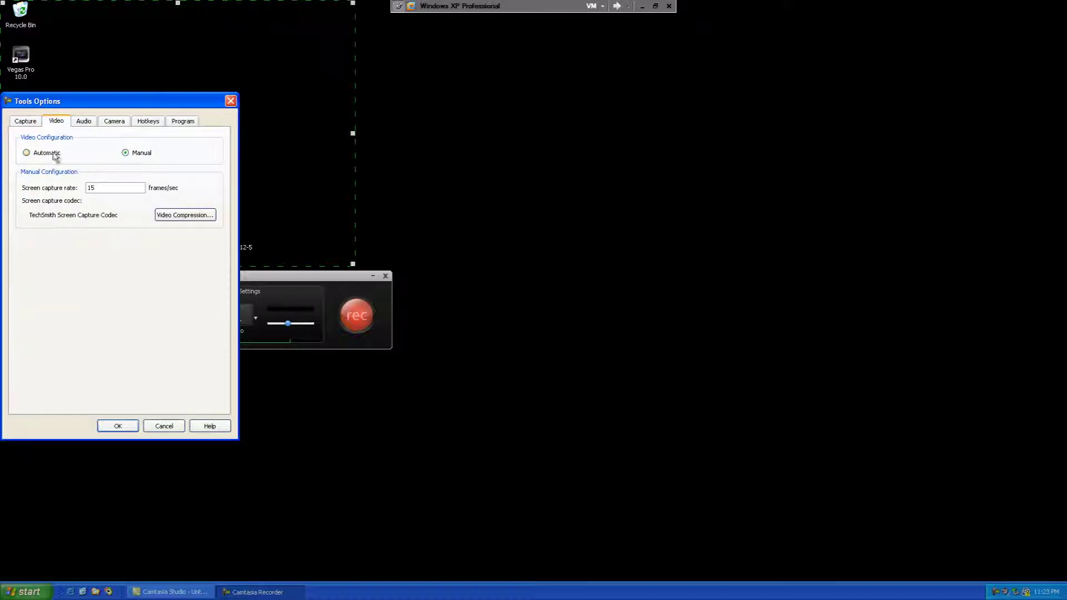
- Set the capture rate to 30 frames/sec and use the Full Frames (Uncompressed) compressor
double_click(97, 188)
text(30)
click(176, 216)
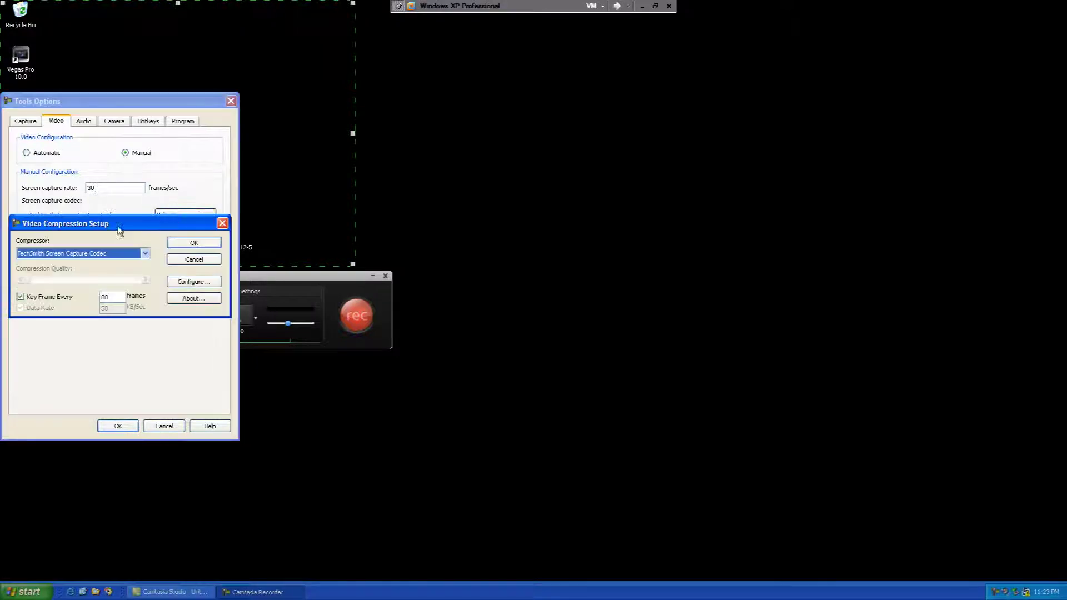
click(74, 254)
click(77, 326)
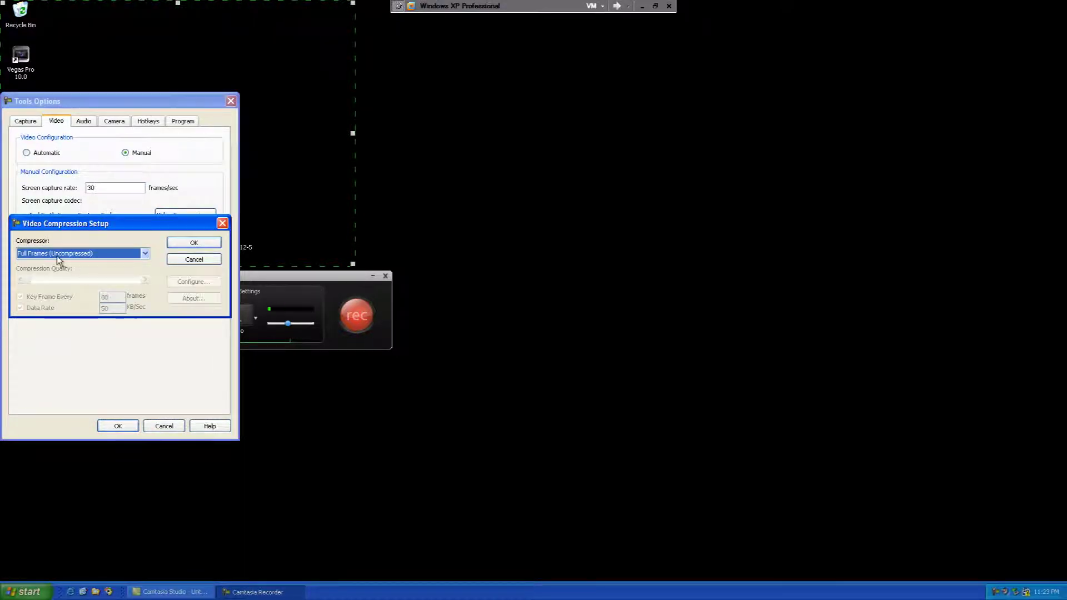
click(147, 252)
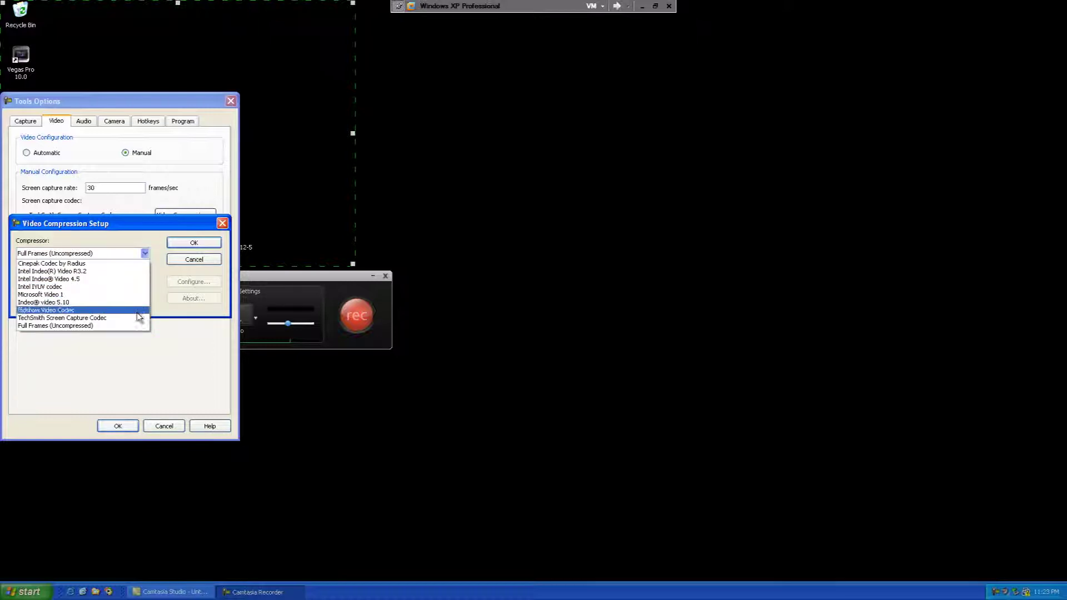
click(121, 318)
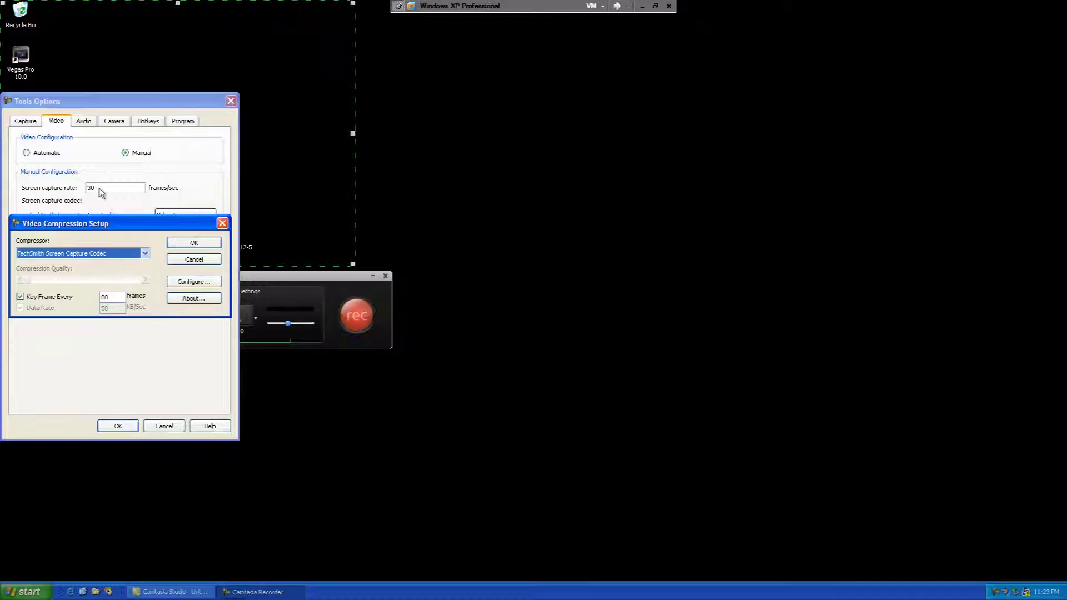
click(143, 255)
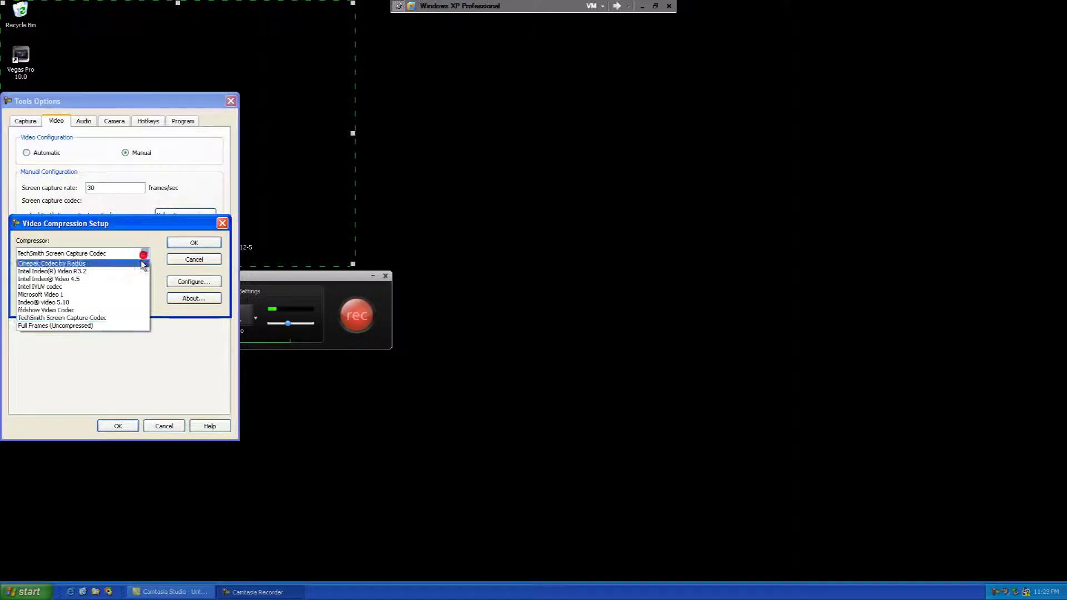
click(98, 326)
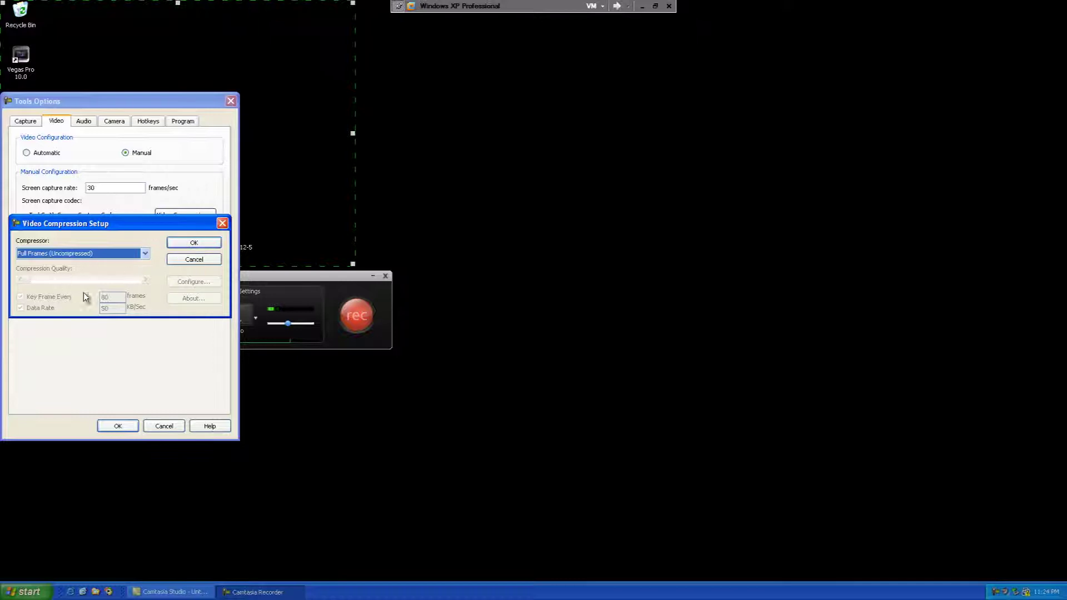
- Confirm the compressor and keep Creative Sound Blaster PCI as the audio device
click(192, 243)
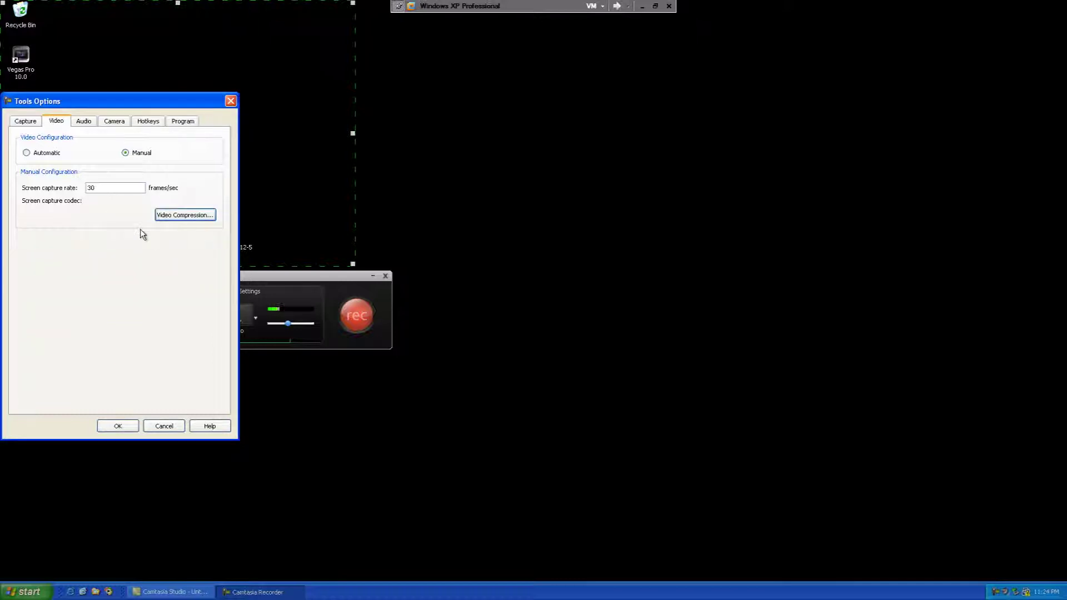
click(87, 122)
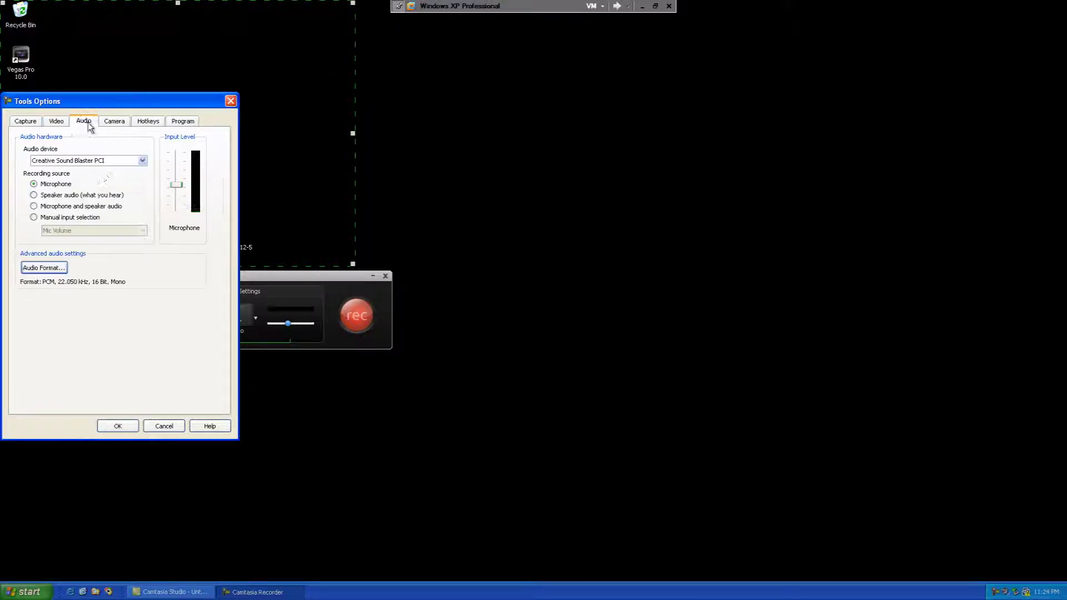
click(142, 161)
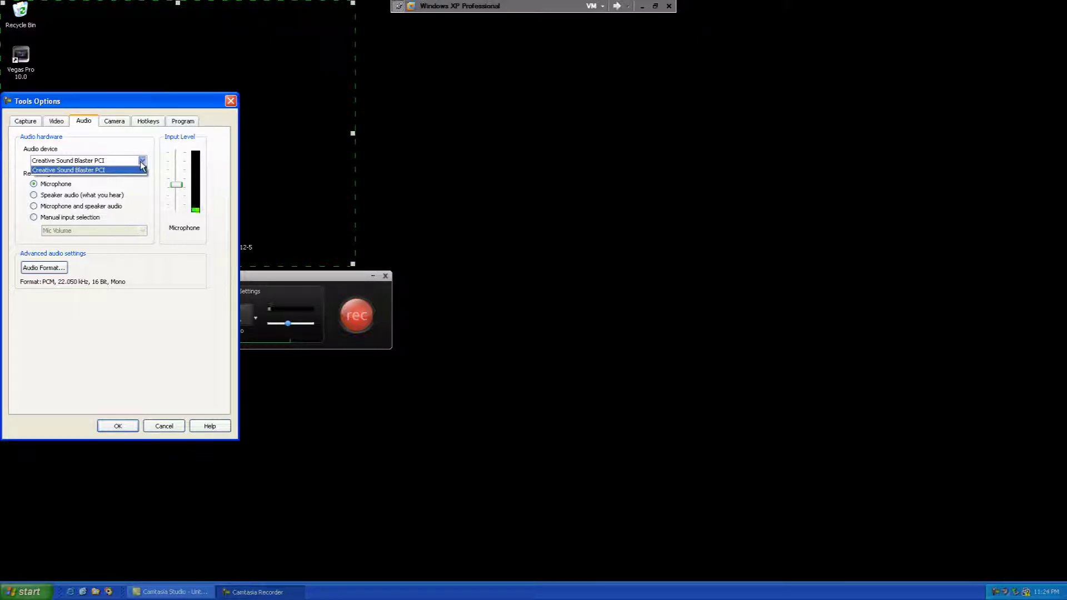
click(142, 163)
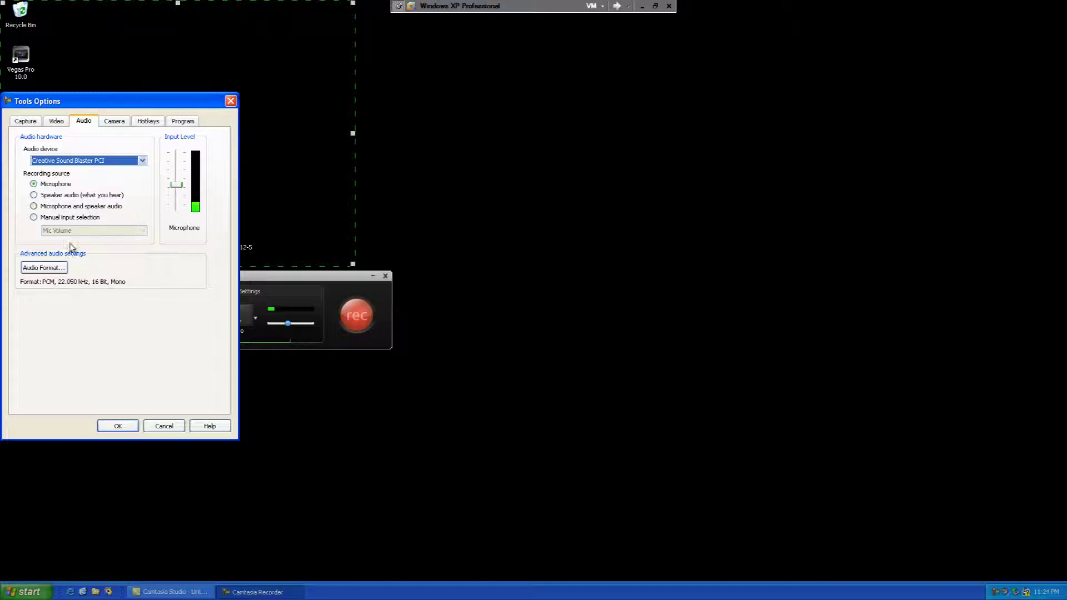
- Set the recording audio format to PCM 48.000 kHz, 16 Bit, Stereo
click(55, 267)
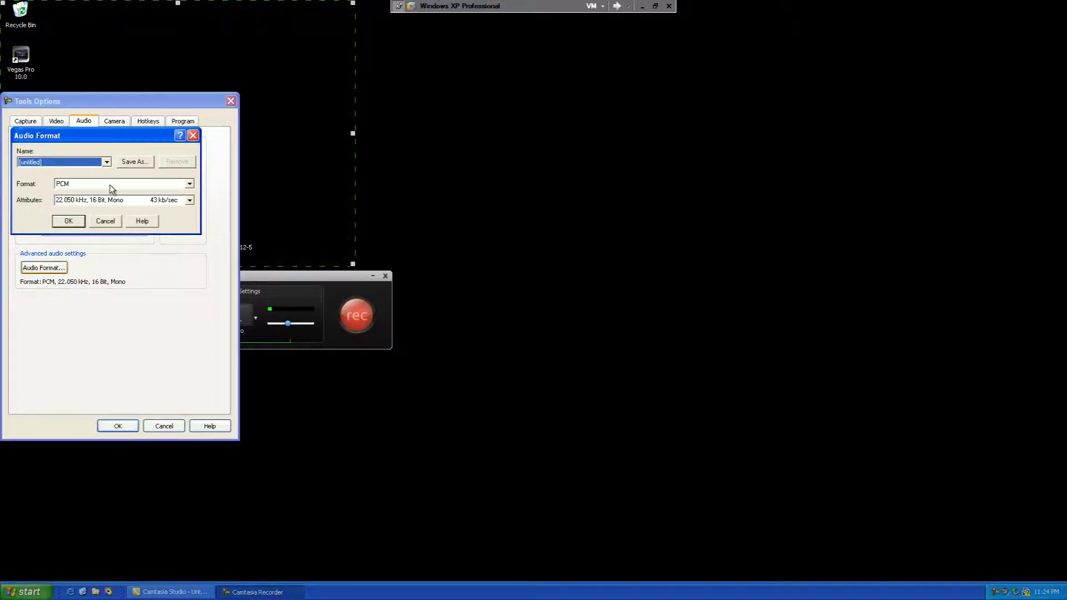
click(190, 200)
scroll(190, 225, down, 4)
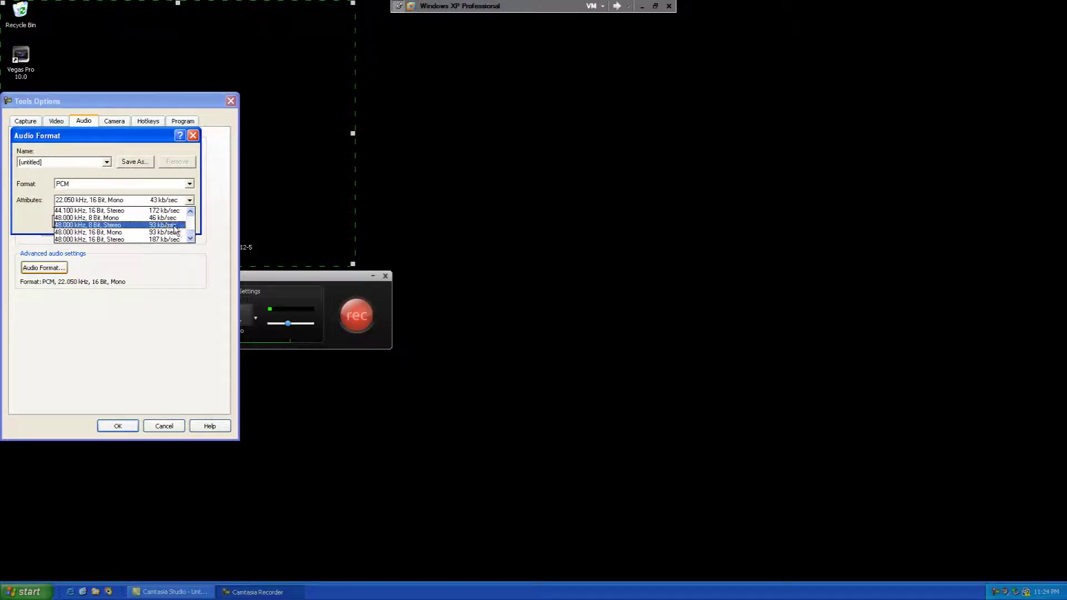
scroll(161, 236, down, 1)
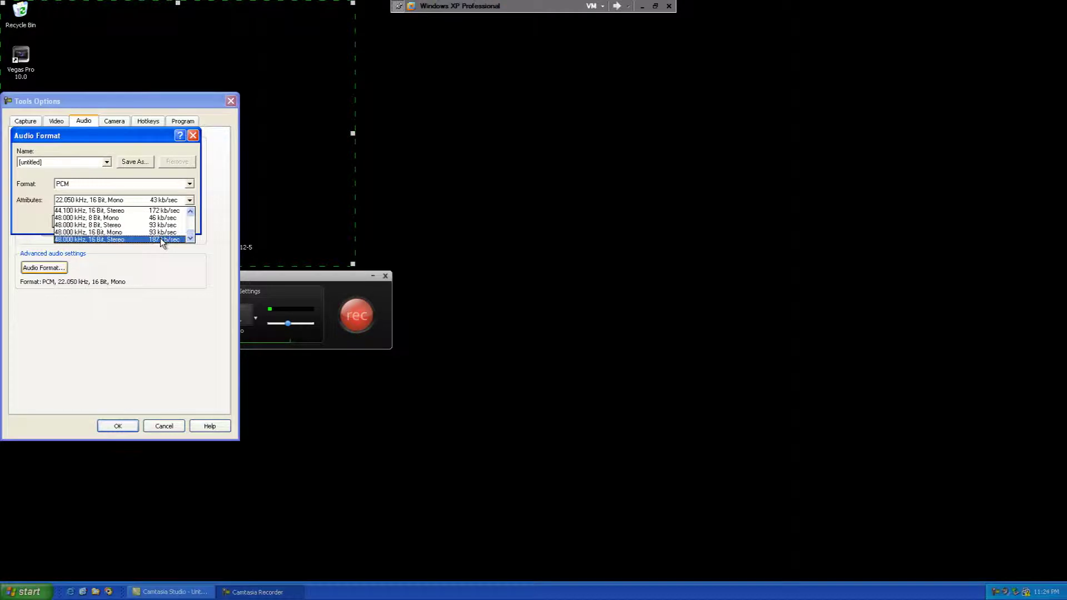
click(160, 239)
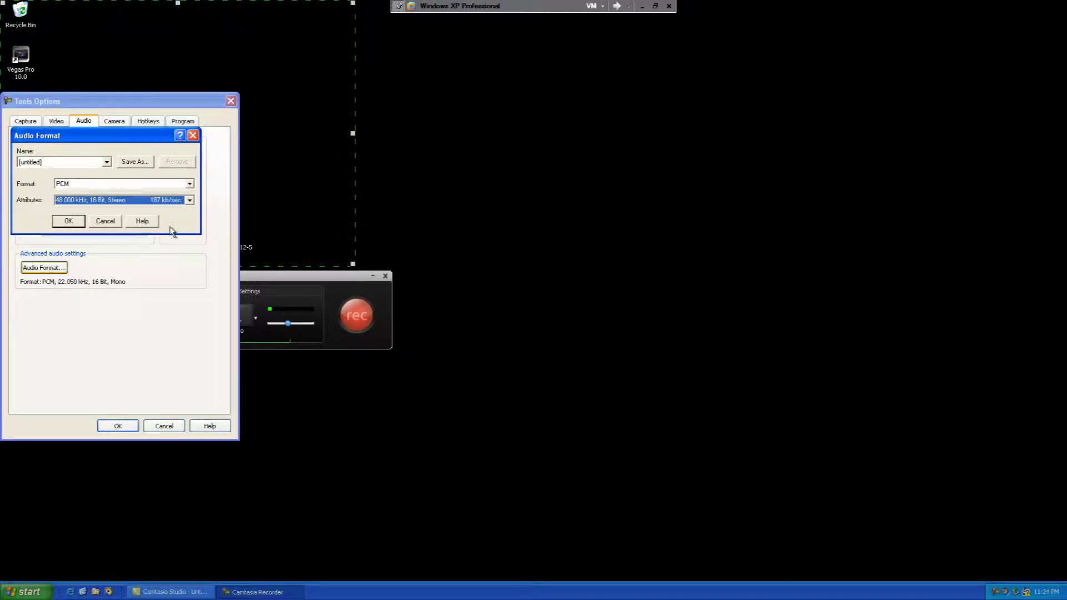
click(69, 221)
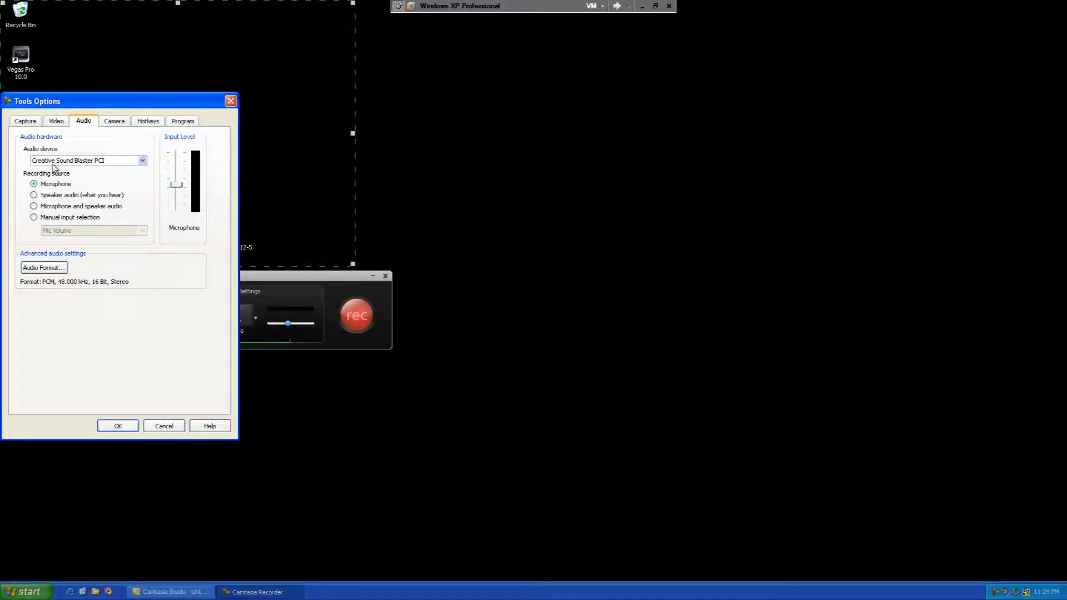
- Review the Camera, Hotkeys and Program tabs, then apply the options with OK
click(109, 121)
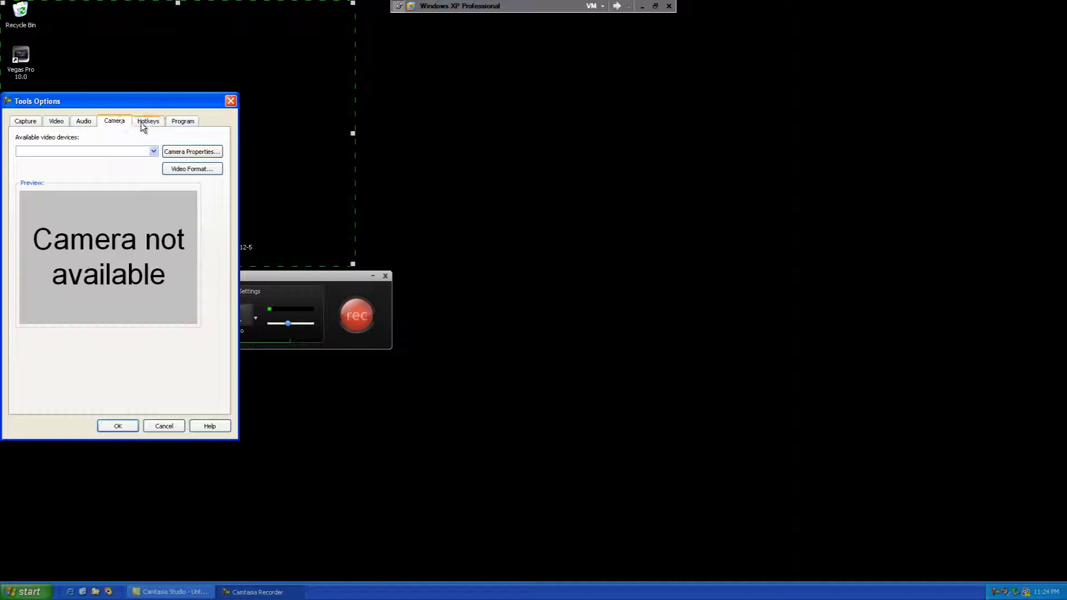
click(144, 123)
click(185, 122)
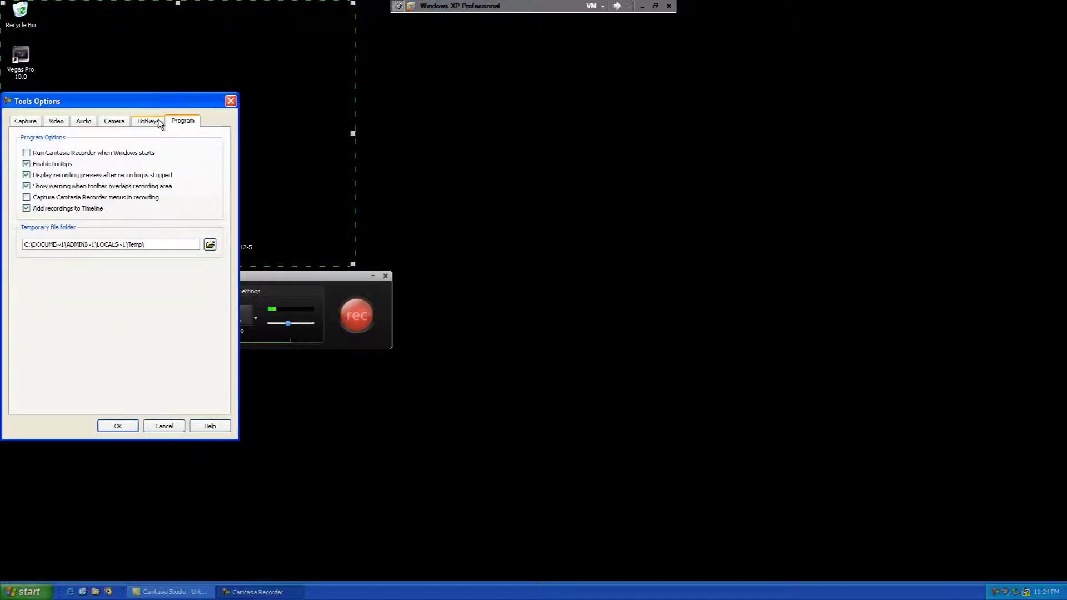
click(158, 120)
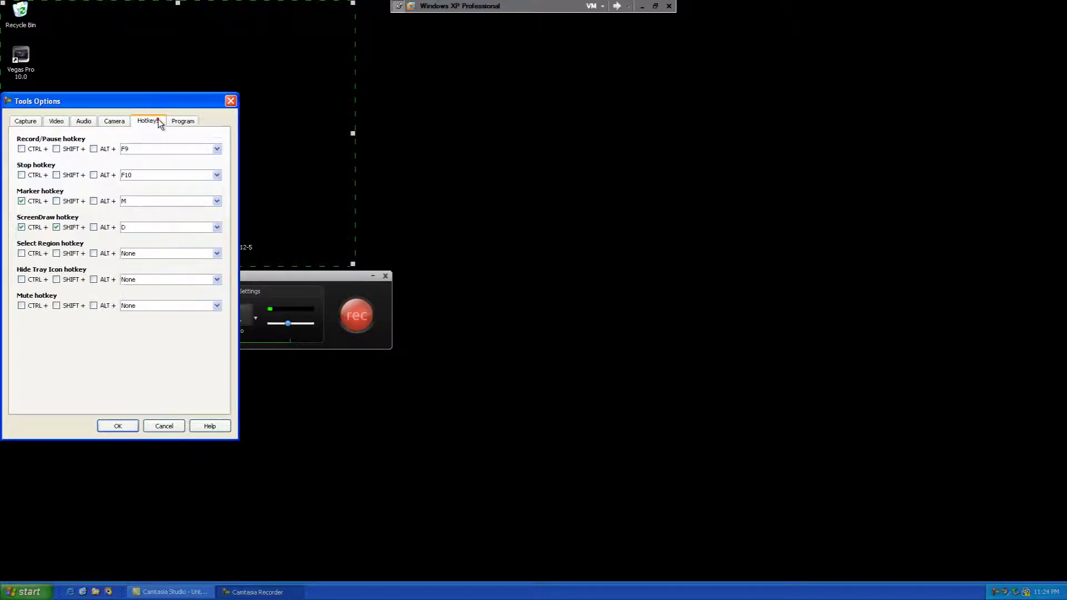
click(34, 124)
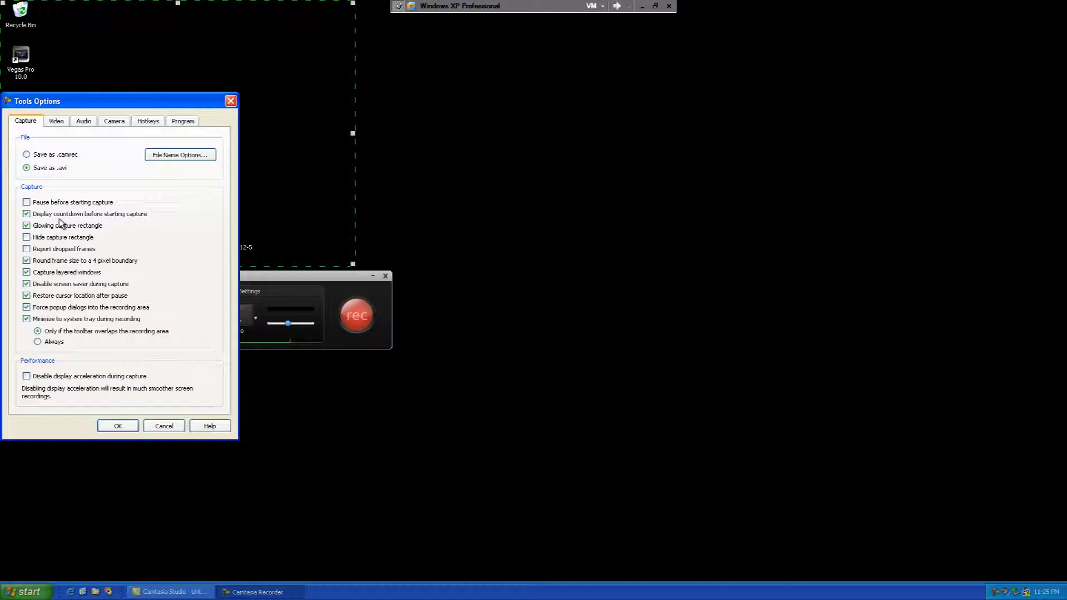
click(119, 424)
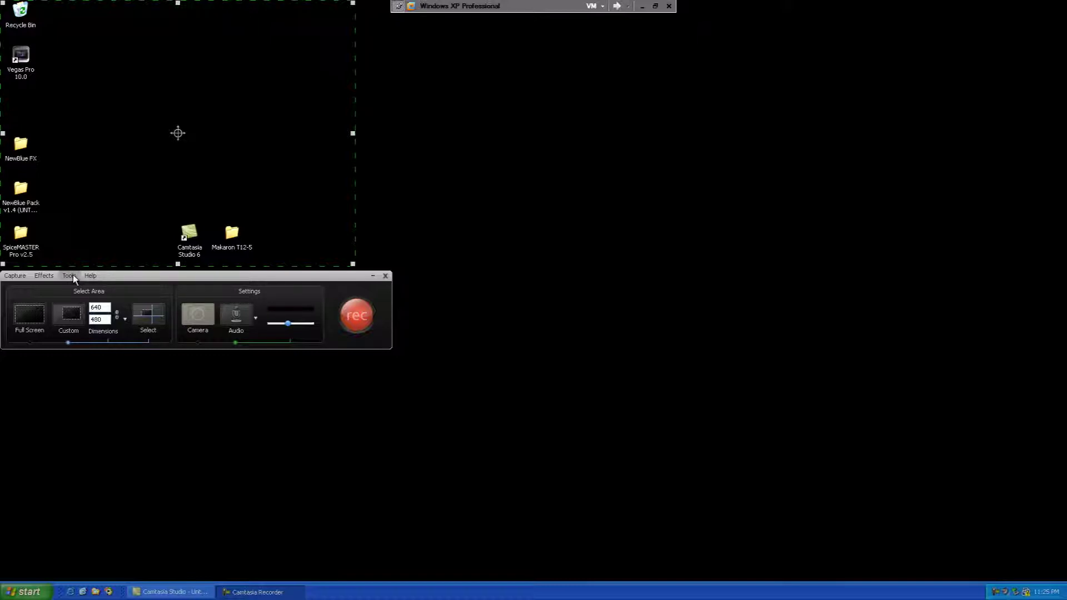
- Open the Makaron T12-5 folder and launch NAOMI.exe
double_click(231, 233)
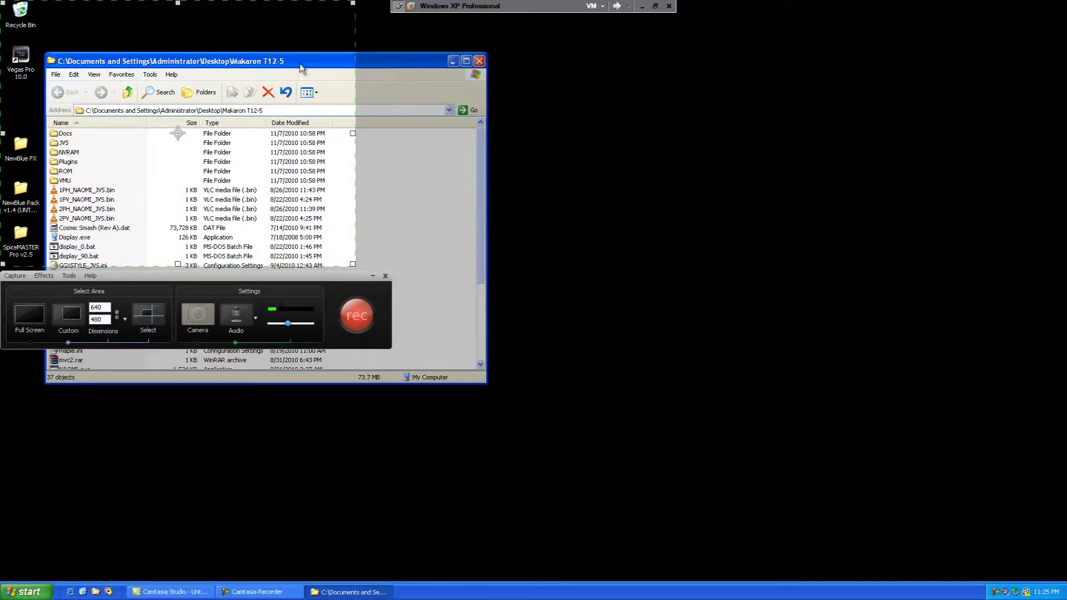
drag(300, 64, 696, 49)
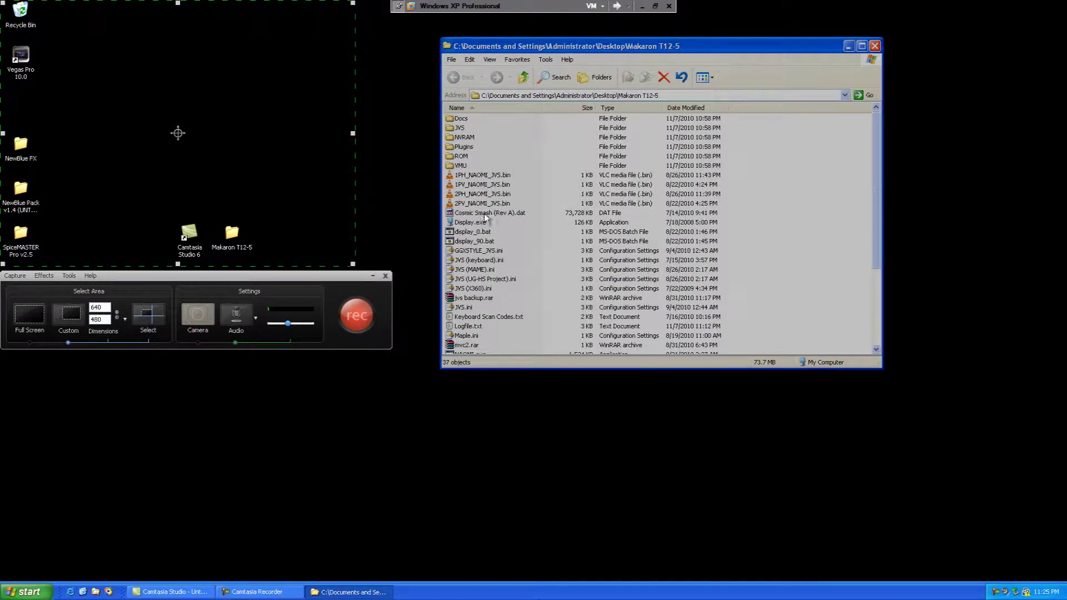
click(465, 335)
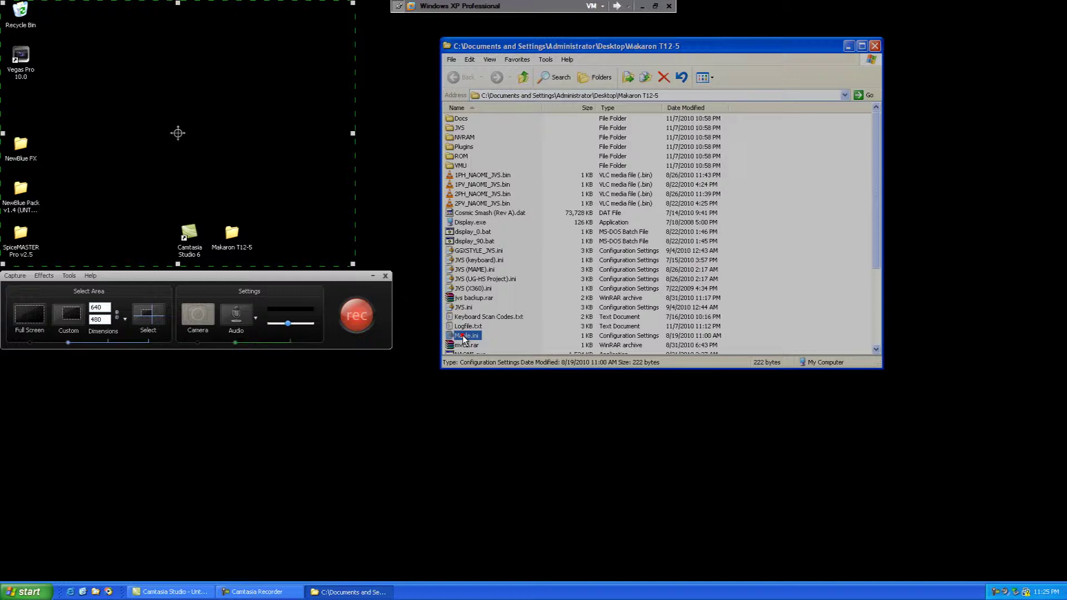
scroll(465, 336, down, 4)
double_click(470, 241)
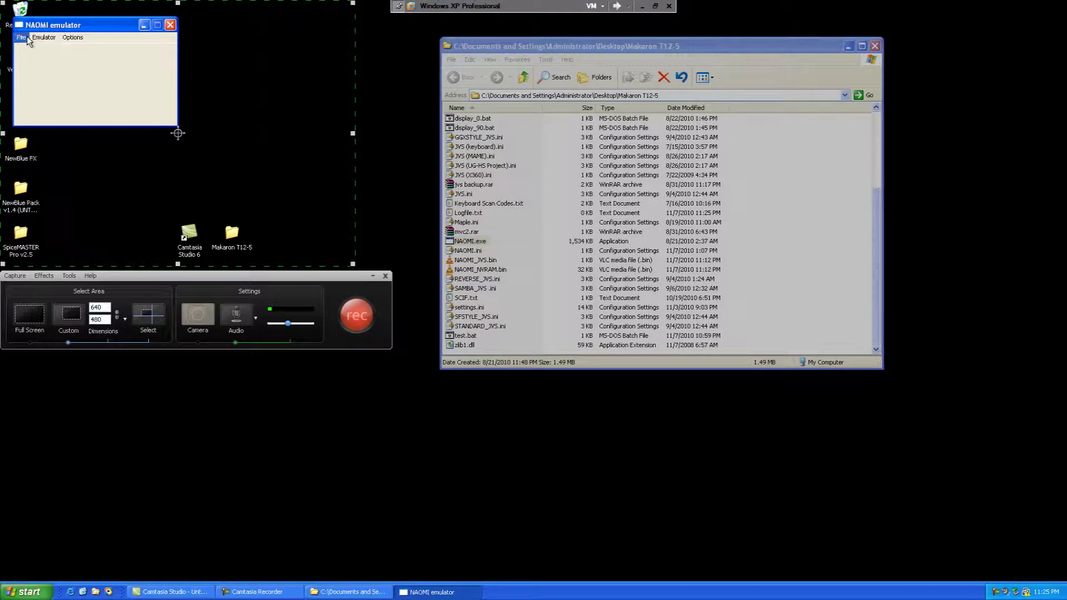
- Load the Cosmic Smash (Rev A).dat game image in the emulator
click(21, 37)
click(28, 51)
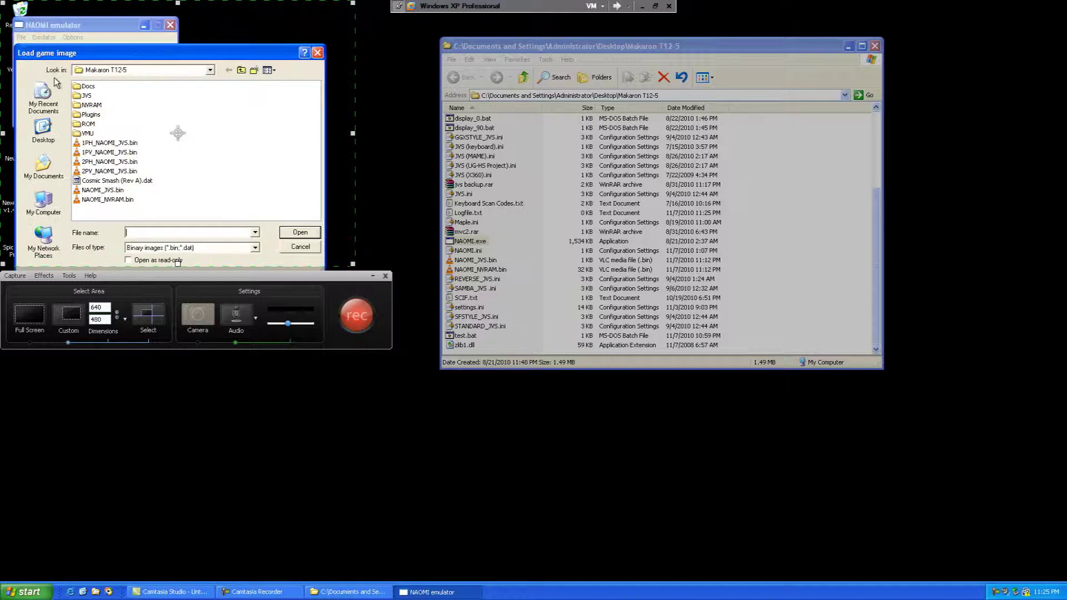
double_click(111, 182)
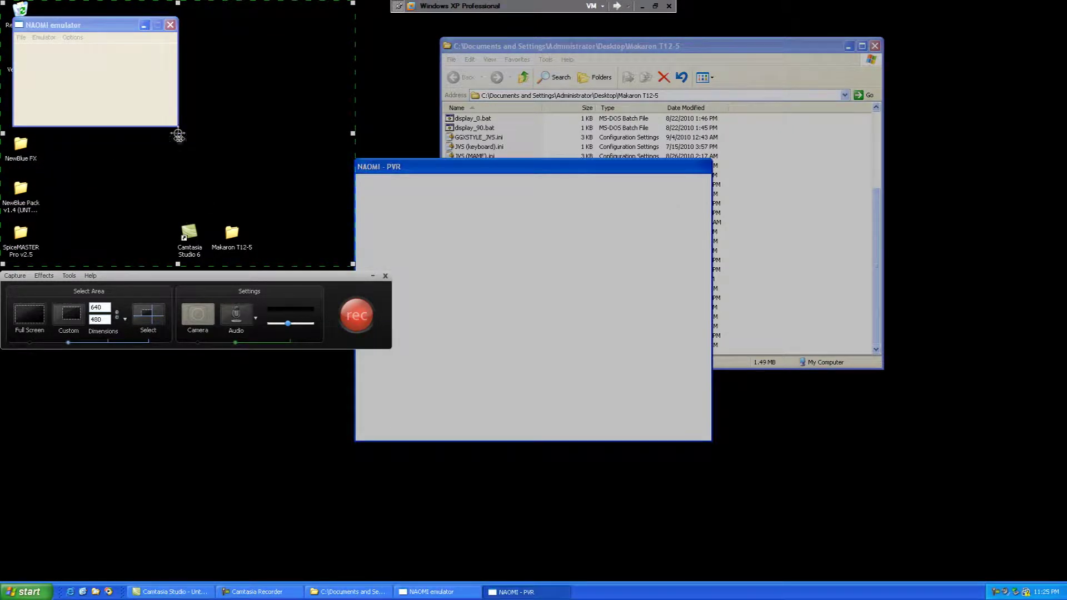
- Align the 640x480 capture rectangle over the NAOMI - PVR window and activate the emulator
drag(178, 133, 539, 305)
right_click(538, 305)
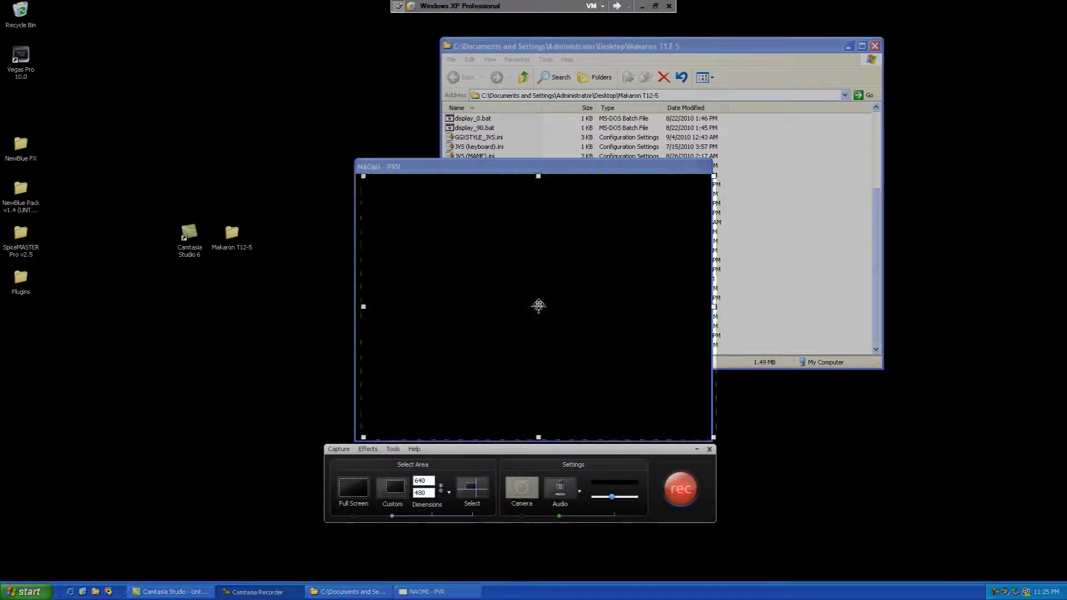
drag(538, 305, 534, 305)
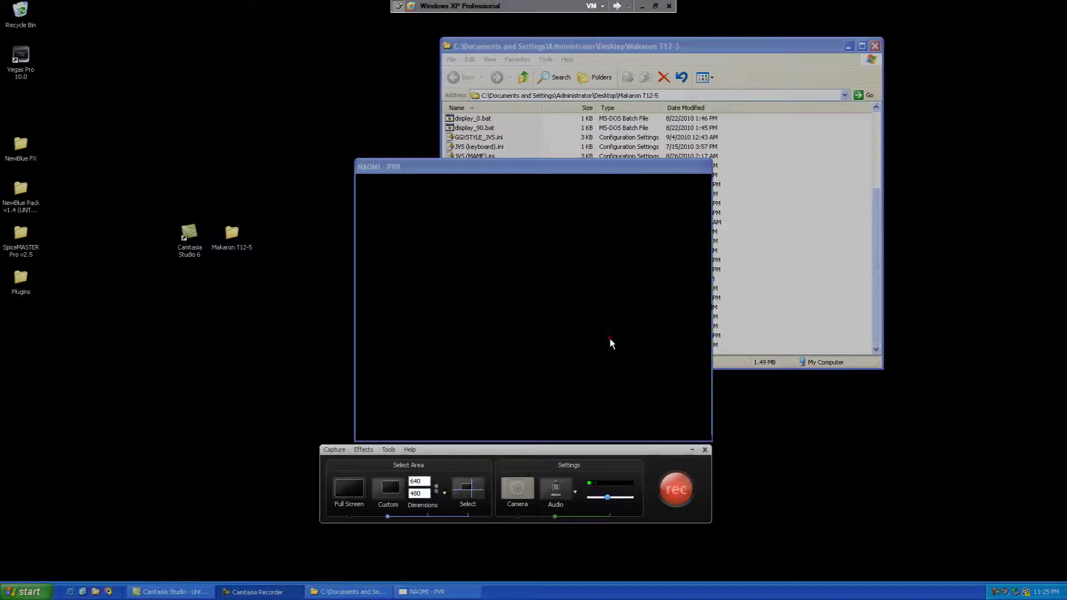
click(610, 338)
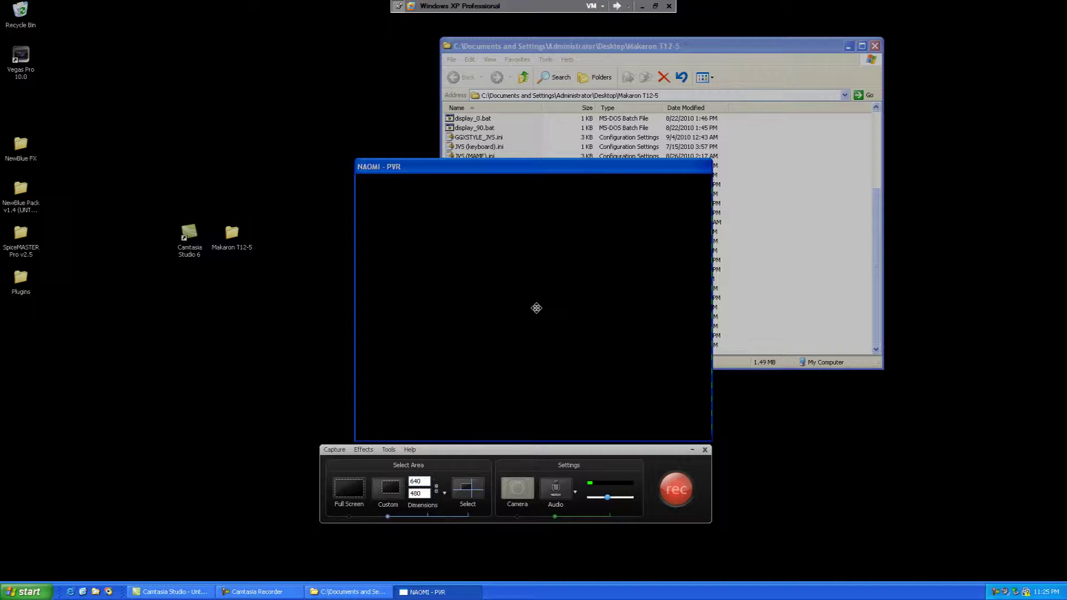
click(534, 307)
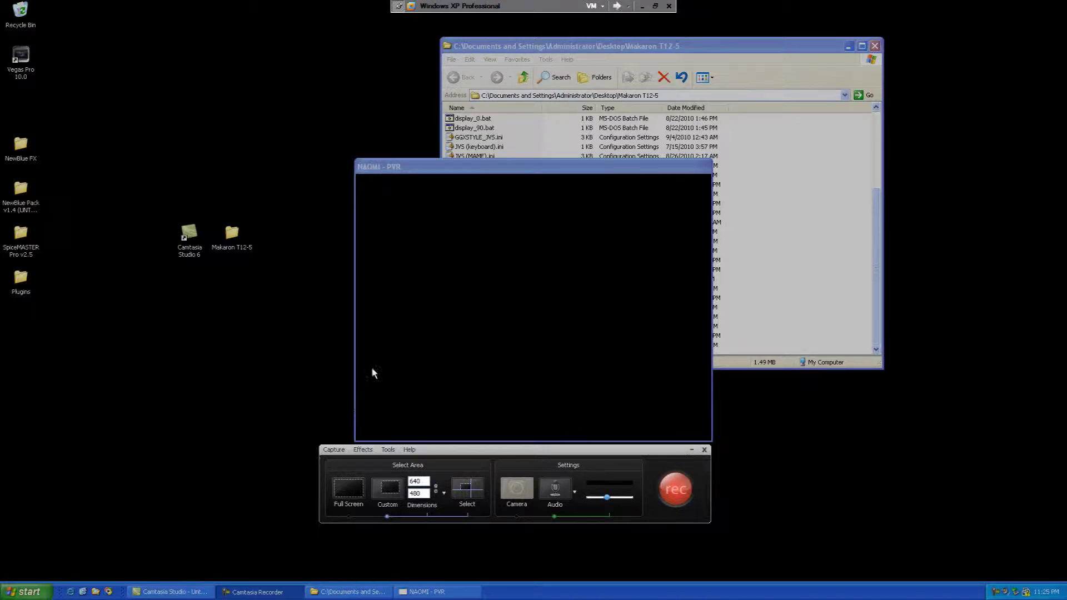
click(409, 291)
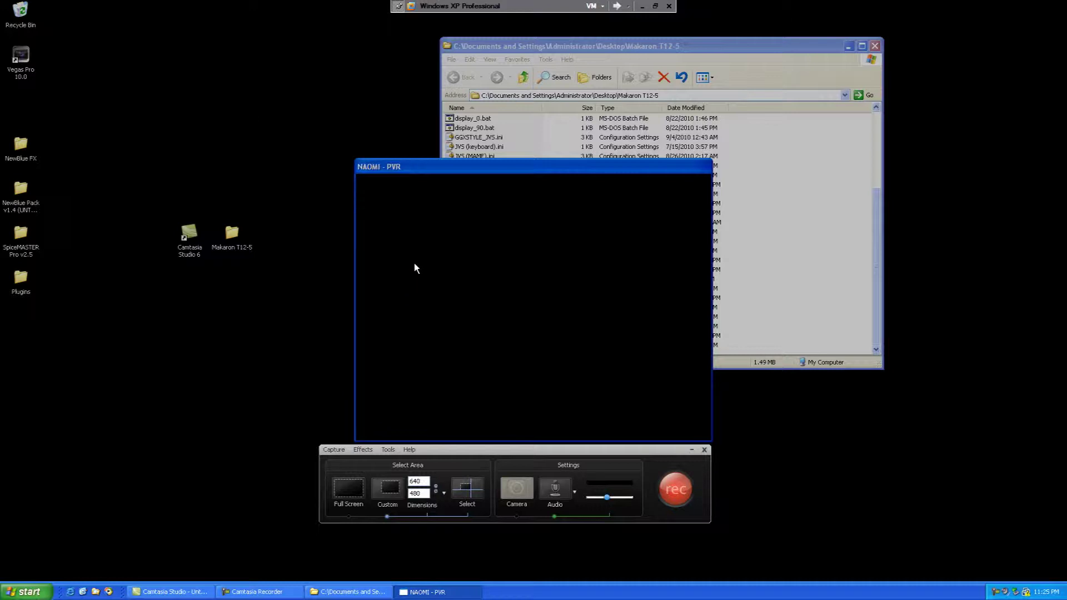
click(413, 267)
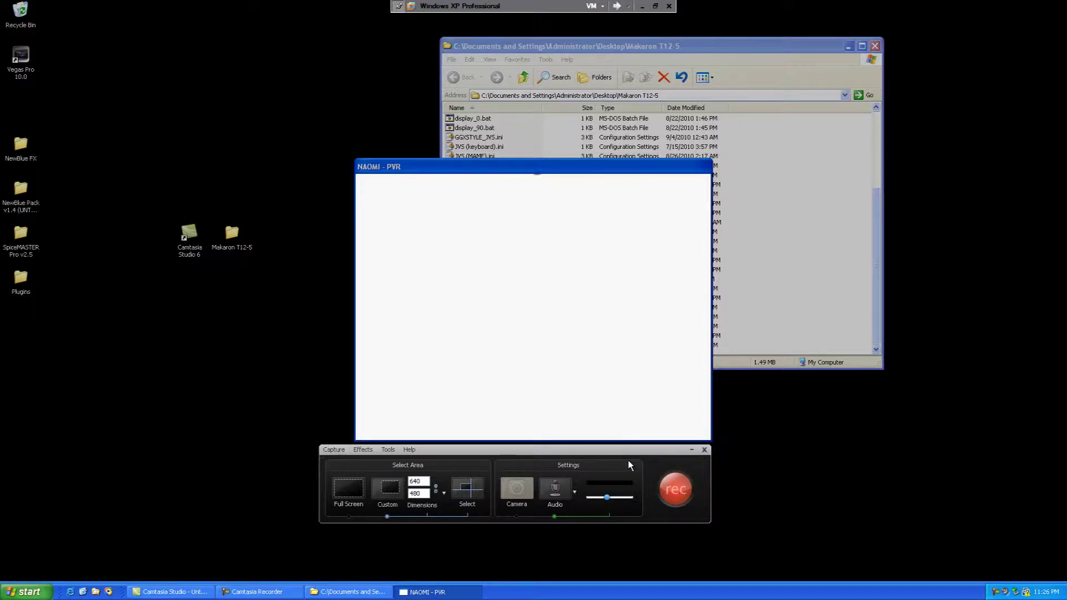
- Start recording the emulator region and turn on Effects > Cursor > Hide Cursor
click(675, 491)
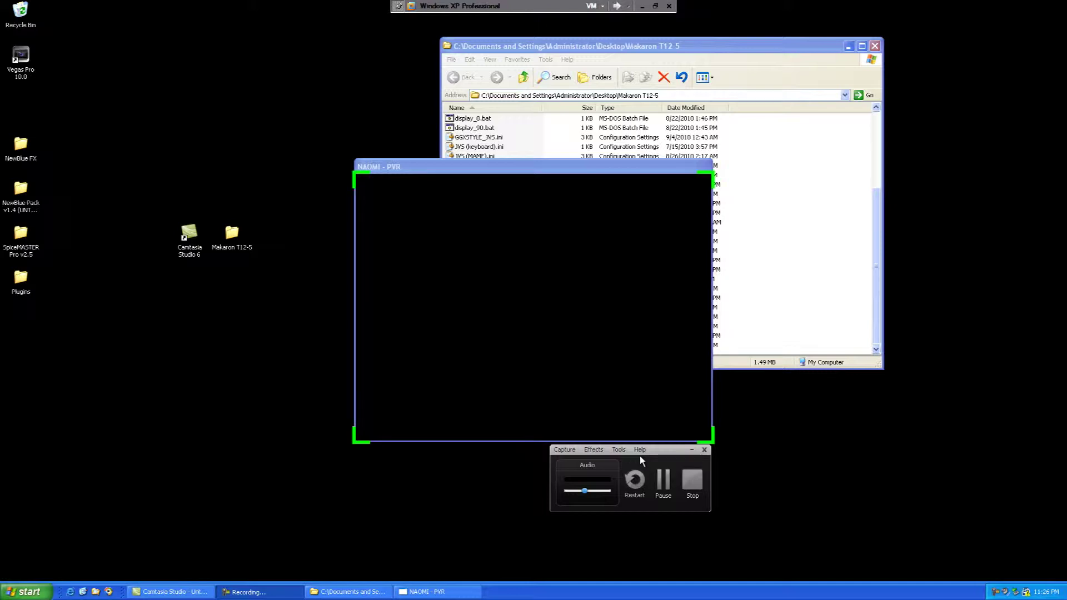
click(589, 448)
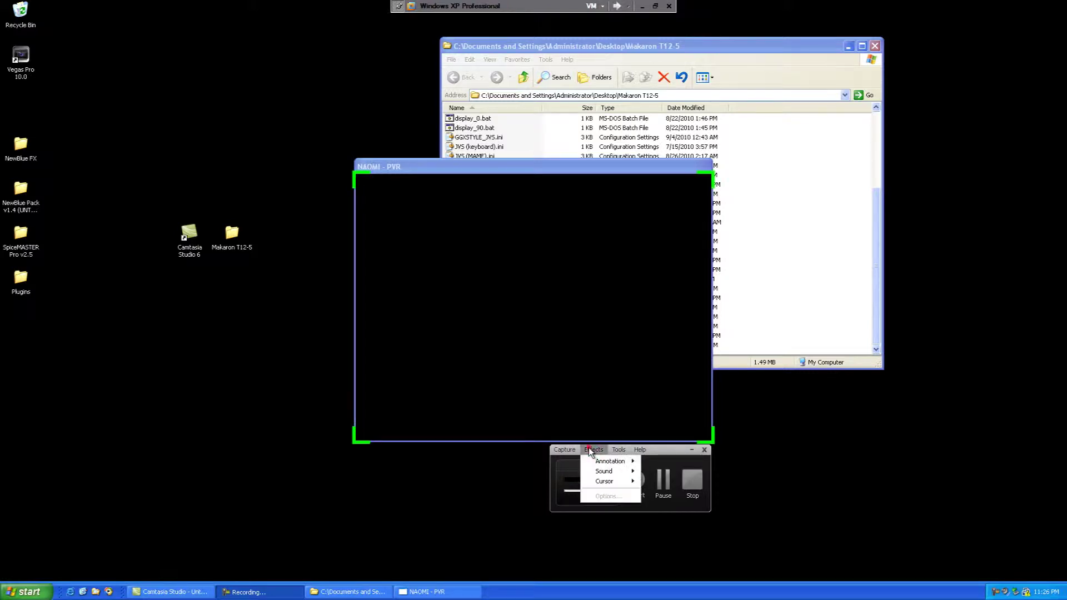
mouse_move(590, 471)
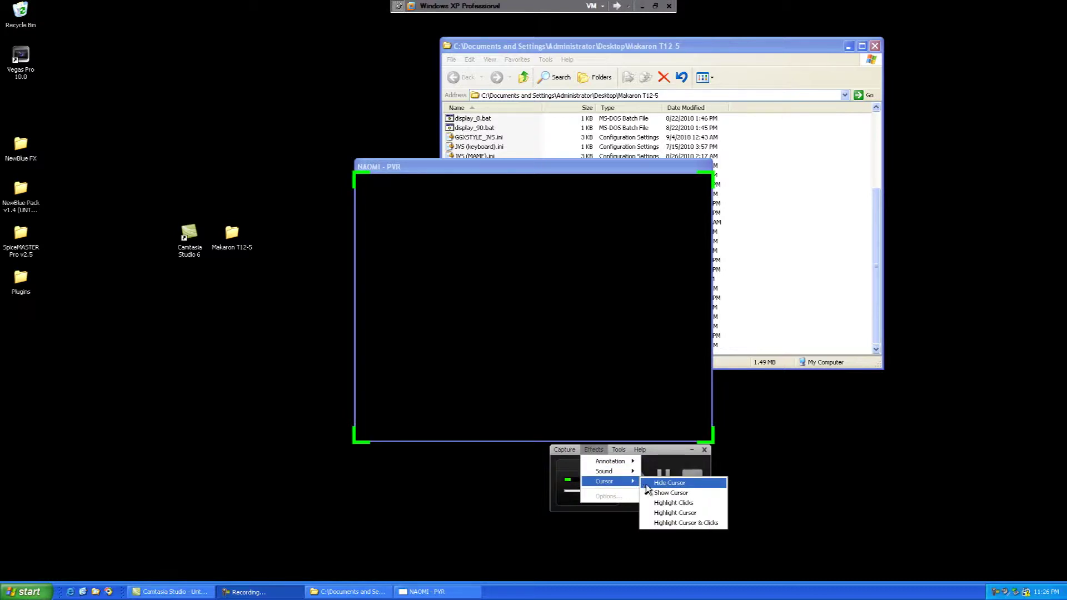
click(656, 483)
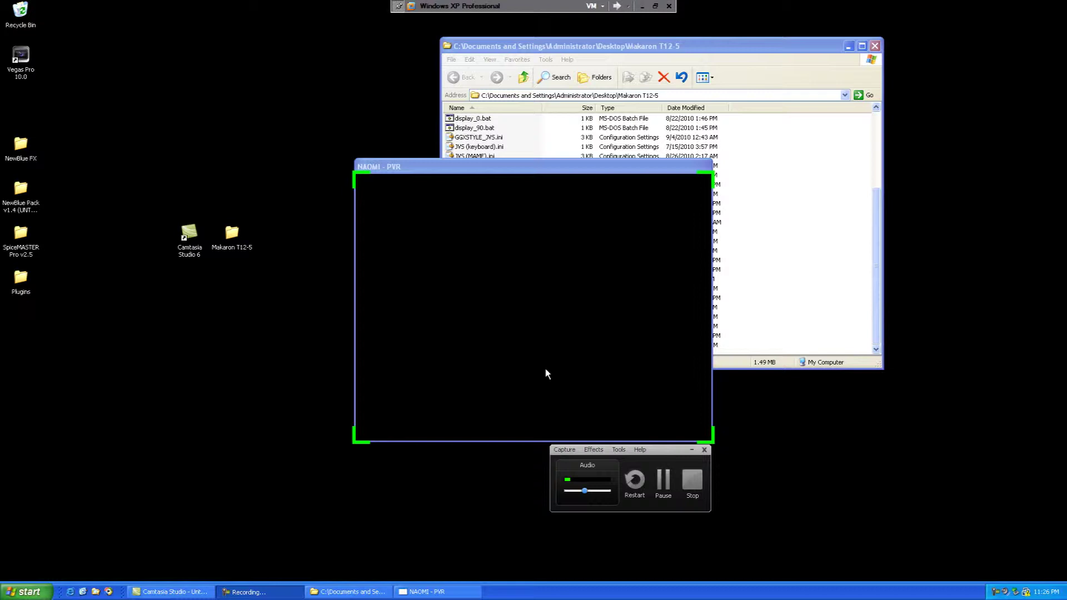
click(594, 450)
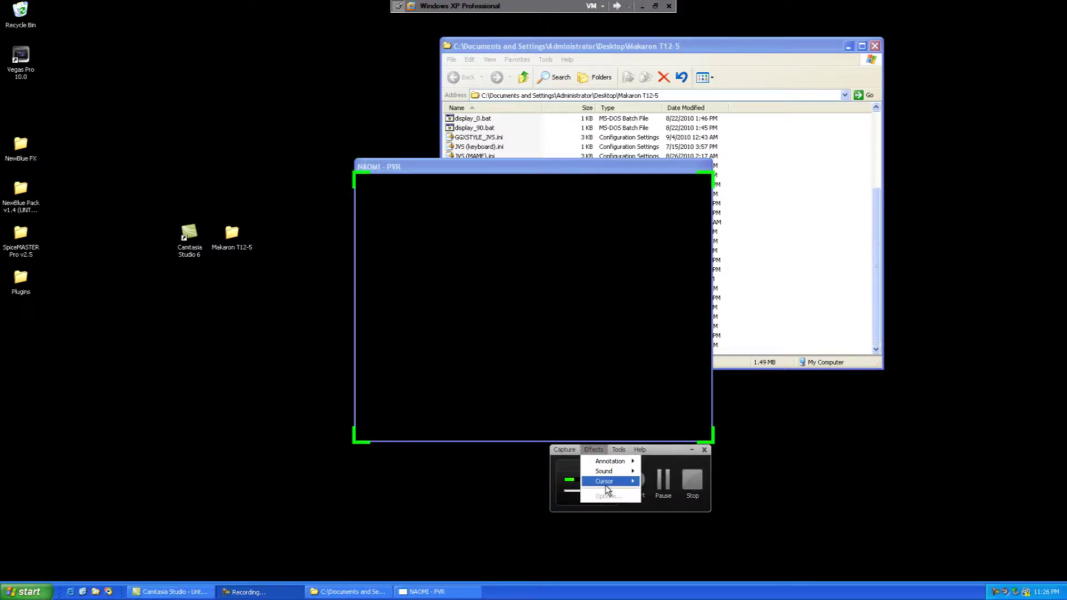
mouse_move(606, 483)
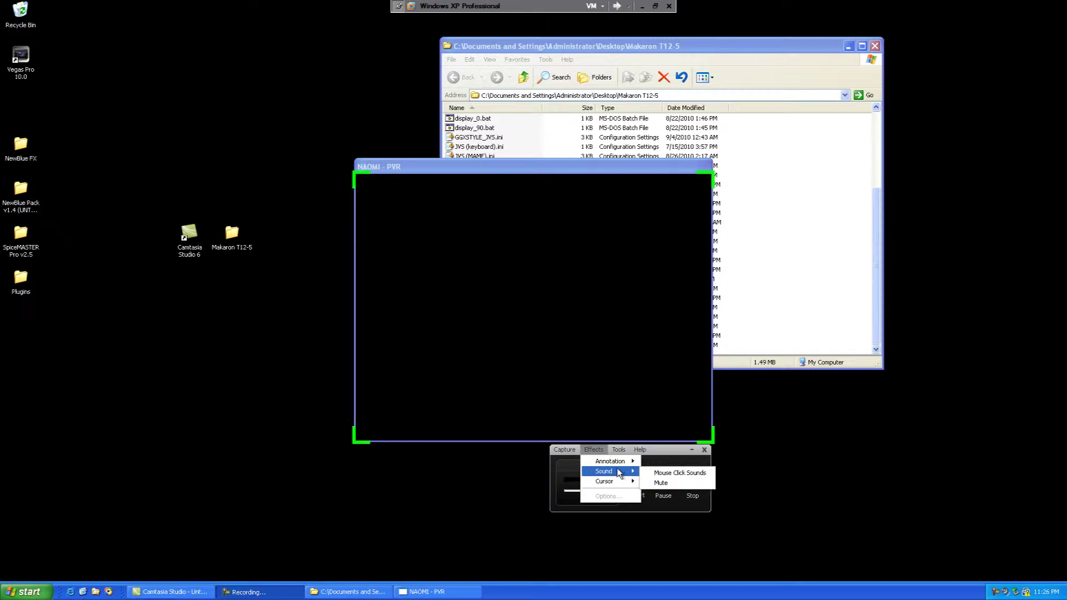
click(659, 388)
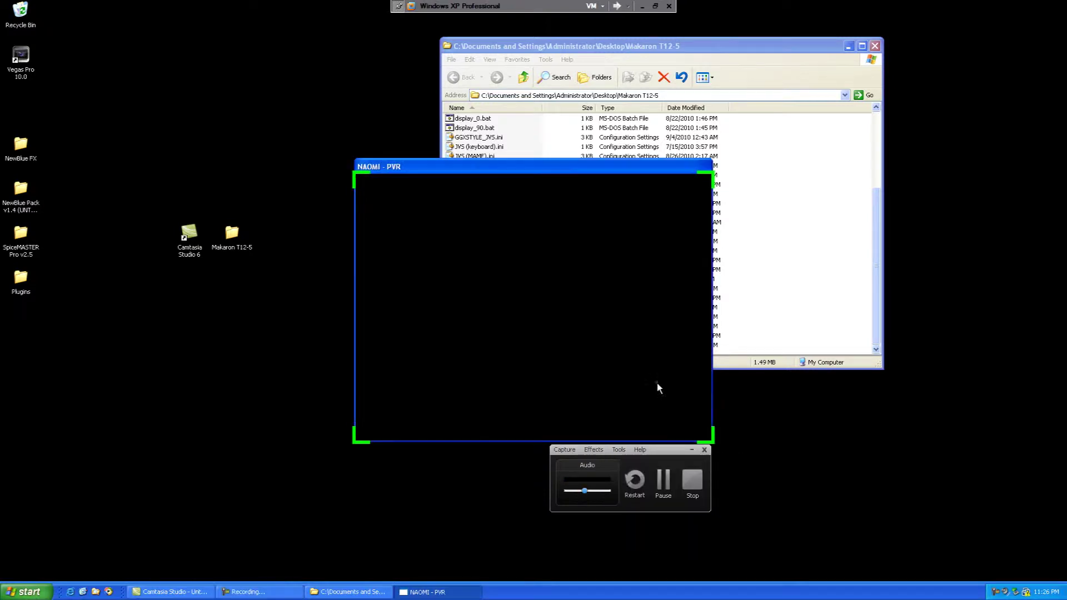
- Stop the 29-second test take, cancel saving it from Preview, and confirm deleting it
click(692, 481)
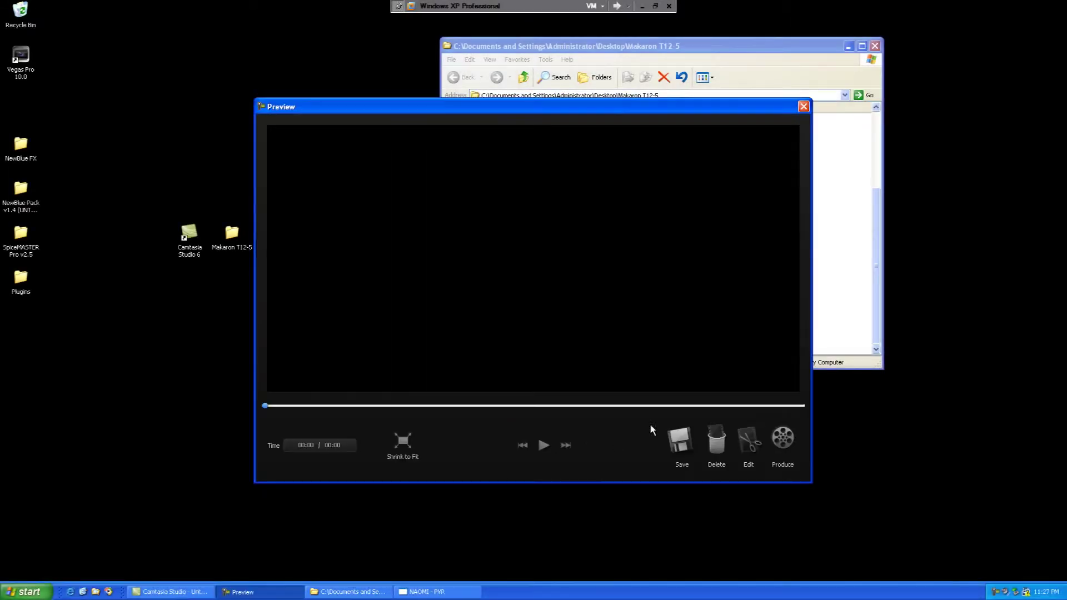
click(681, 442)
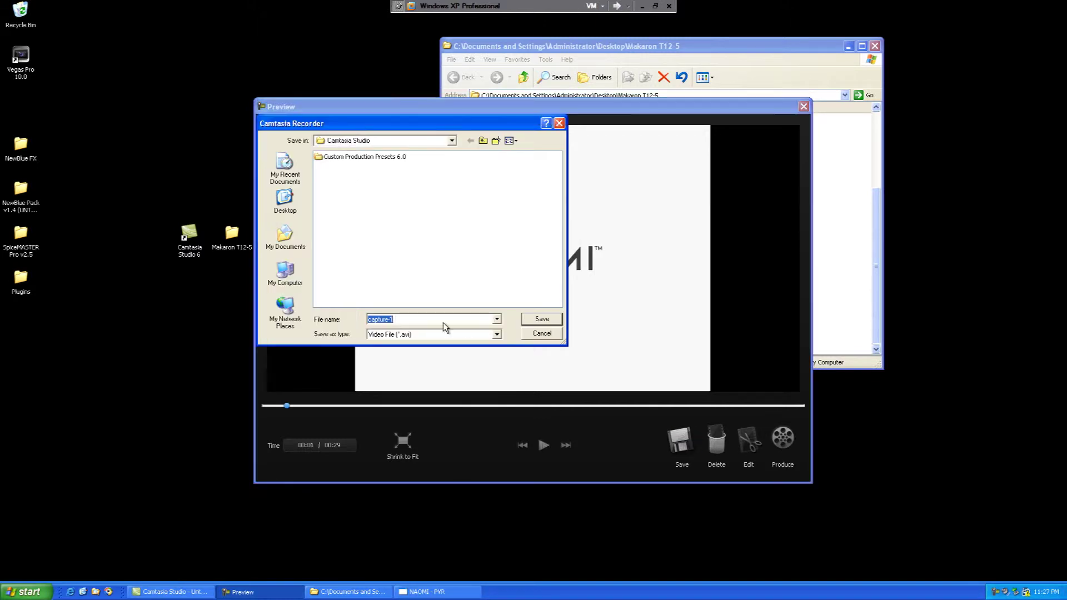
click(541, 335)
click(716, 439)
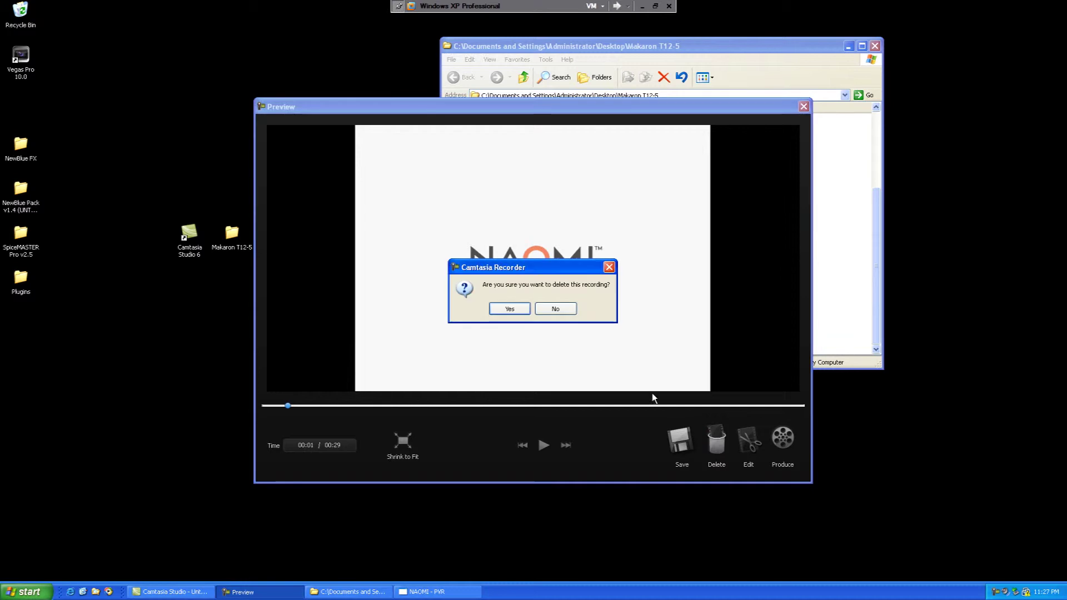
click(509, 308)
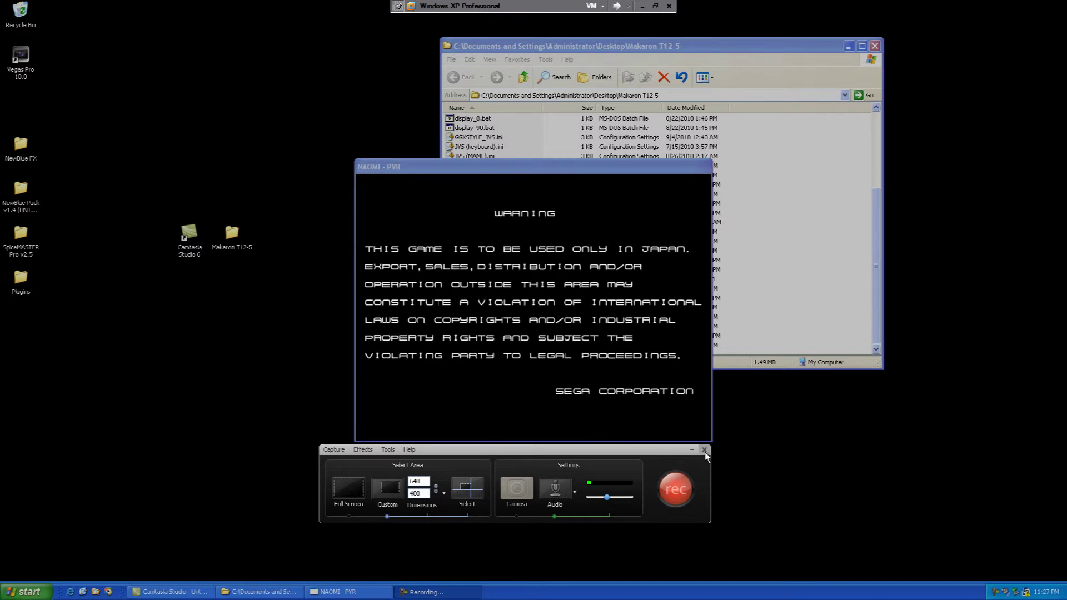
- Close the Camtasia Recorder toolbar, leaving NAOMI - PVR on its SEGA warning screen
click(704, 450)
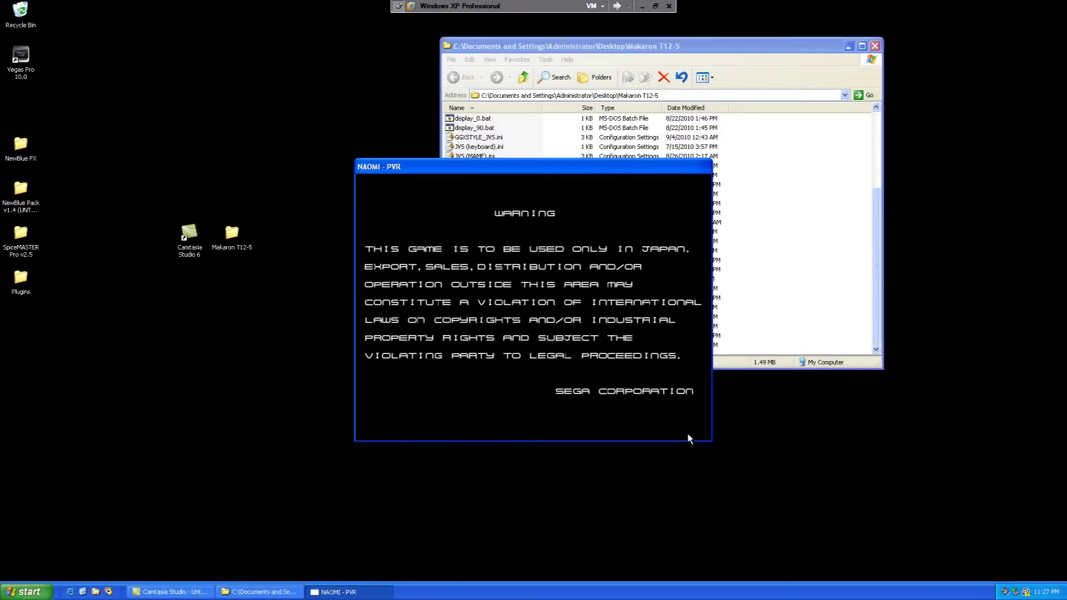